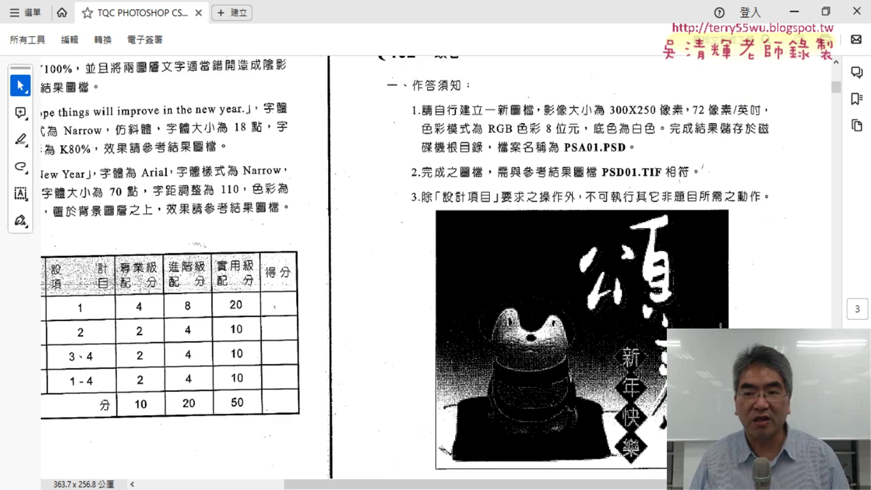
Scroll the exam PDF up to show the 102 頌春 heading and its answering instructions
{"action": "scroll", "coordinate": [393, 80], "scroll_direction": "up", "scroll_amount": 1}
{"action": "scroll", "coordinate": [433, 88], "scroll_direction": "up", "scroll_amount": 1}
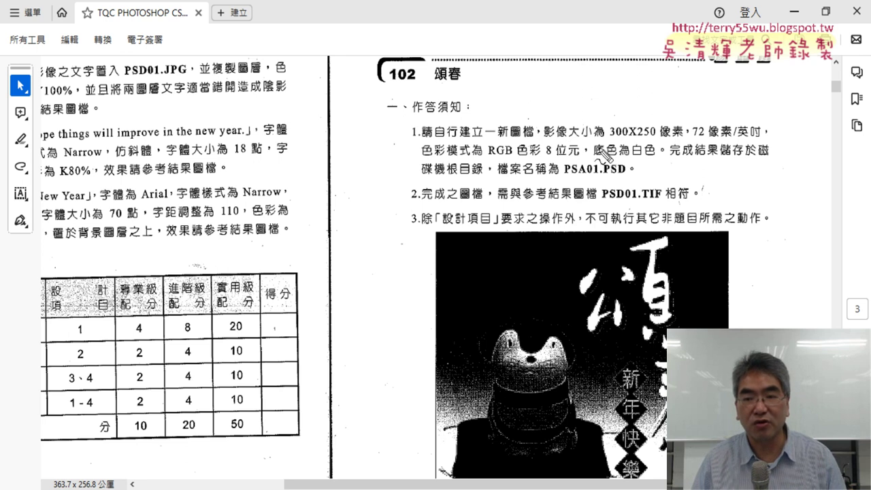
Underline the 300 and 250 size values in red and sketch a red box for the canvas
{"action": "left_click_drag", "start_coordinate": [610, 138], "coordinate": [629, 138]}
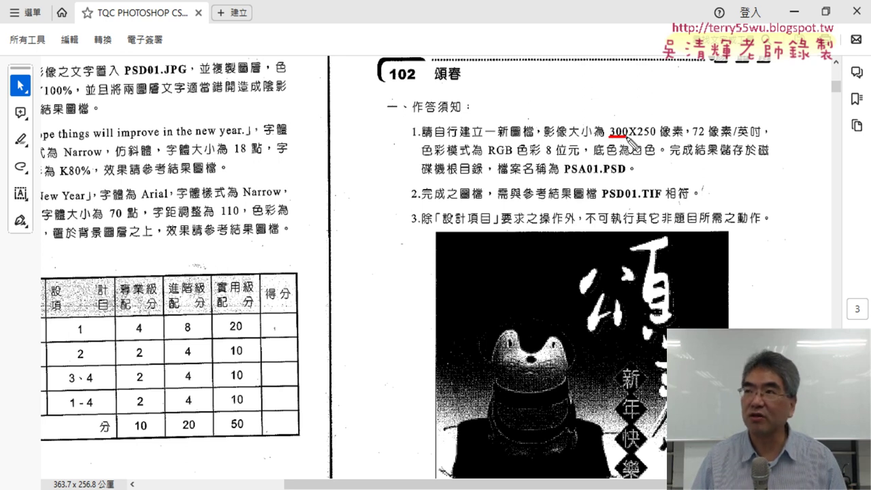
{"action": "left_click_drag", "start_coordinate": [637, 138], "coordinate": [687, 136]}
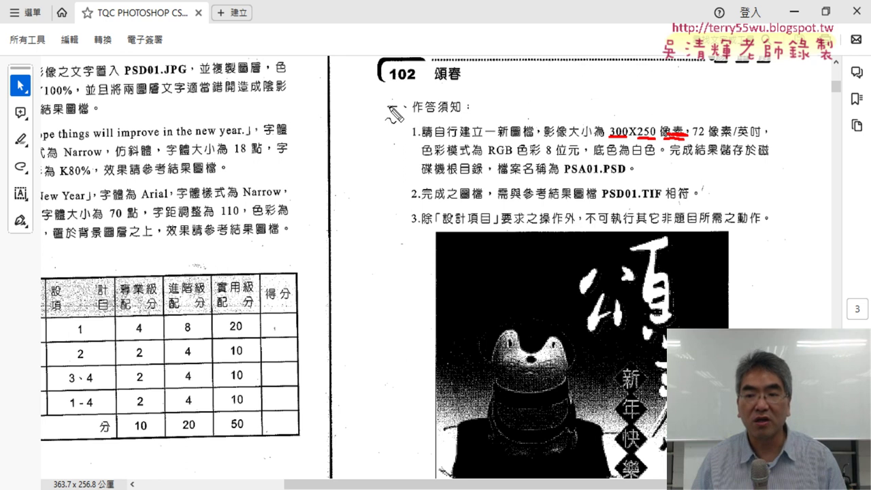
{"action": "left_click_drag", "start_coordinate": [259, 77], "coordinate": [256, 176]}
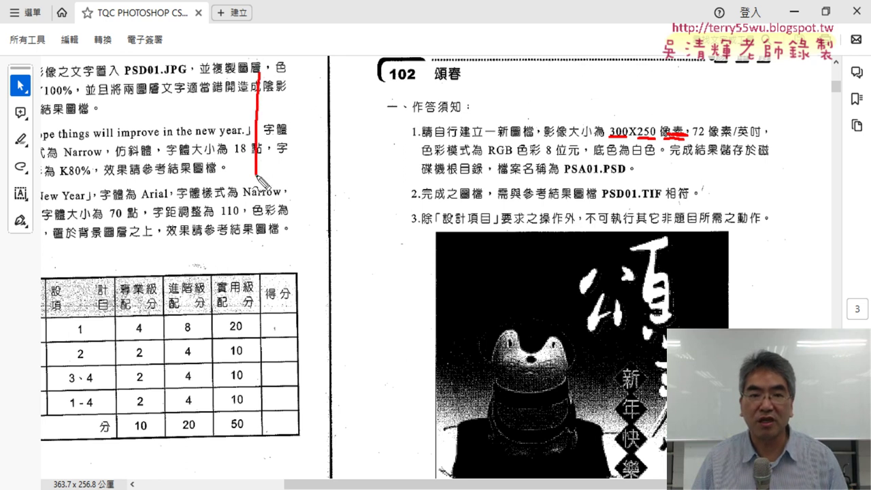
{"action": "left_click_drag", "start_coordinate": [259, 75], "coordinate": [403, 178]}
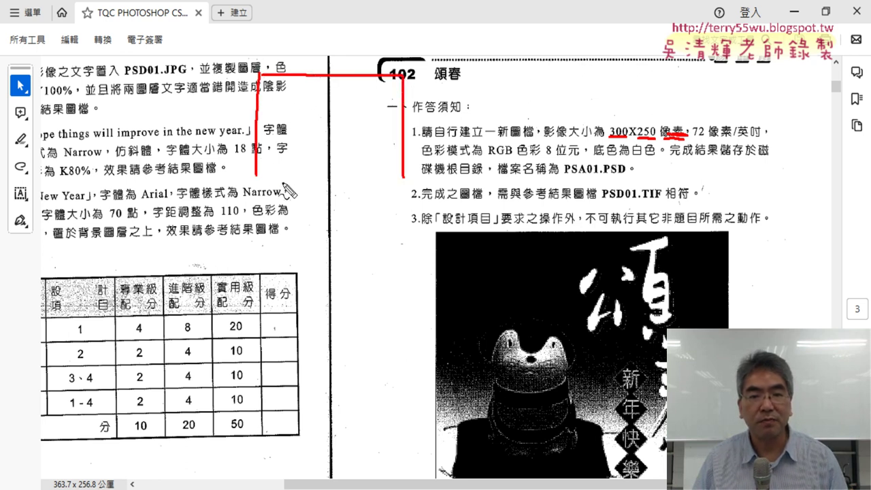
{"action": "left_click_drag", "start_coordinate": [282, 182], "coordinate": [392, 180]}
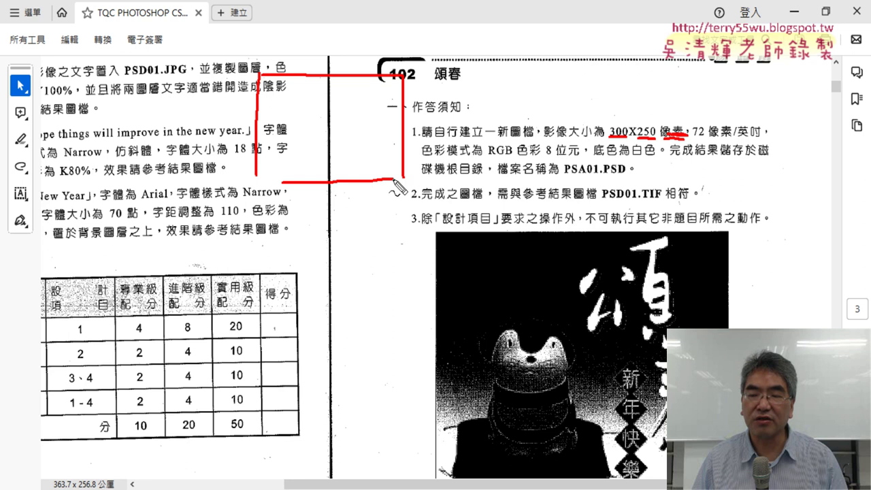
{"action": "left_click_drag", "start_coordinate": [279, 71], "coordinate": [302, 60]}
Label the red box with 300 for the width and 250 for the height
{"action": "left_click_drag", "start_coordinate": [391, 62], "coordinate": [379, 80]}
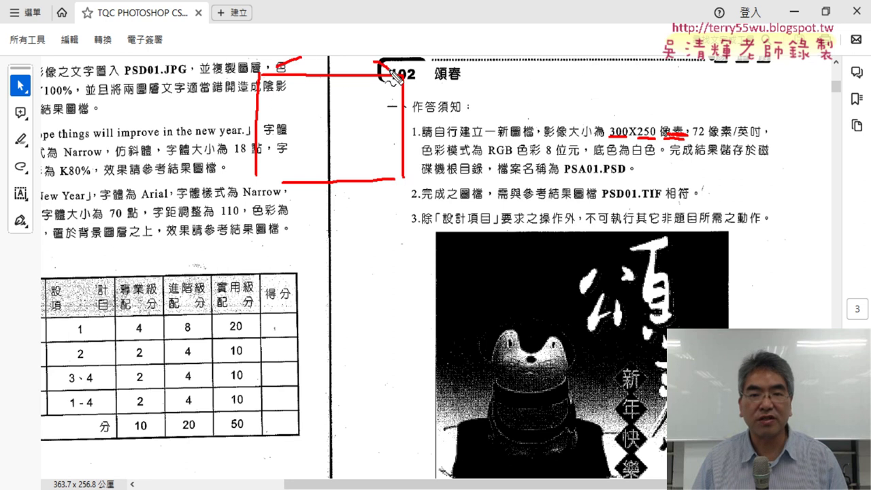
{"action": "mouse_move", "coordinate": [314, 28]}
{"action": "left_mouse_down"}
{"action": "mouse_move", "coordinate": [317, 56]}
{"action": "mouse_move", "coordinate": [338, 56]}
{"action": "mouse_move", "coordinate": [344, 39]}
{"action": "mouse_move", "coordinate": [354, 52]}
{"action": "left_mouse_up"}
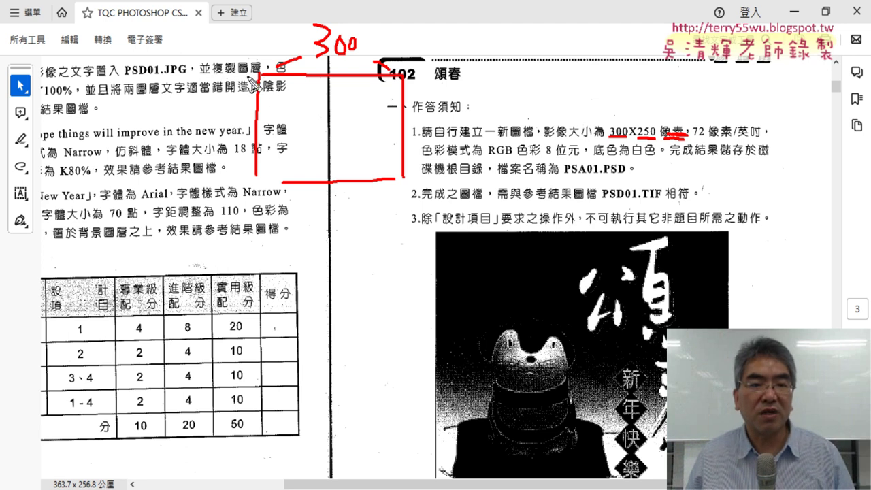
{"action": "left_click_drag", "start_coordinate": [260, 74], "coordinate": [228, 87]}
{"action": "left_click_drag", "start_coordinate": [228, 164], "coordinate": [252, 195]}
{"action": "mouse_move", "coordinate": [172, 100]}
{"action": "left_mouse_down"}
{"action": "mouse_move", "coordinate": [185, 122]}
{"action": "mouse_move", "coordinate": [203, 128]}
{"action": "mouse_move", "coordinate": [228, 102]}
{"action": "mouse_move", "coordinate": [239, 114]}
{"action": "mouse_move", "coordinate": [234, 104]}
{"action": "left_mouse_up"}
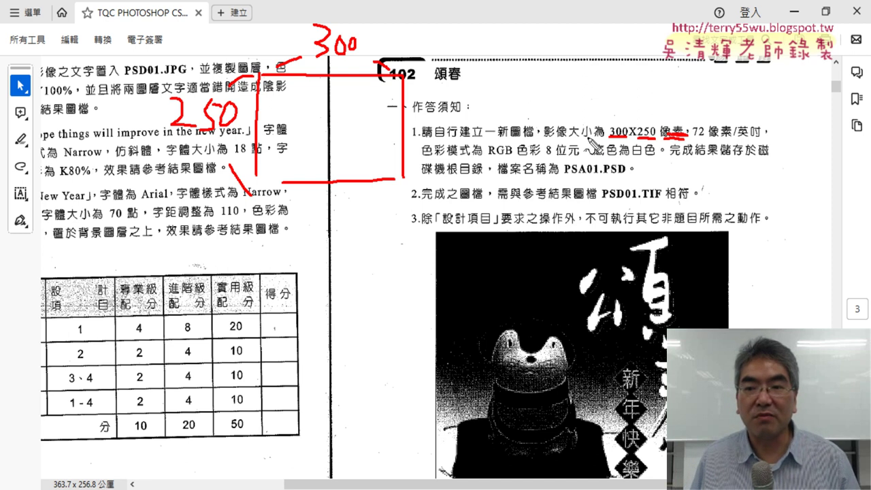
Underline the image size and the 72 像素/英吋 resolution in red
{"action": "left_click_drag", "start_coordinate": [545, 136], "coordinate": [590, 137]}
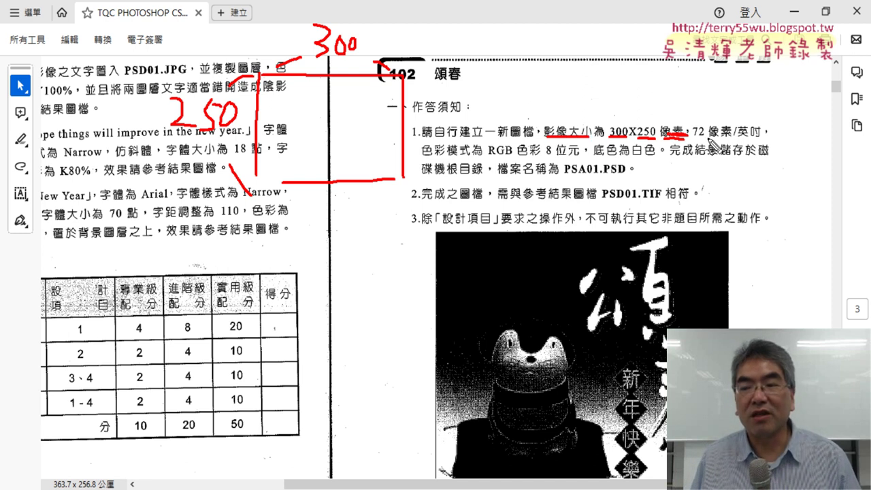
{"action": "left_click_drag", "start_coordinate": [694, 137], "coordinate": [705, 136]}
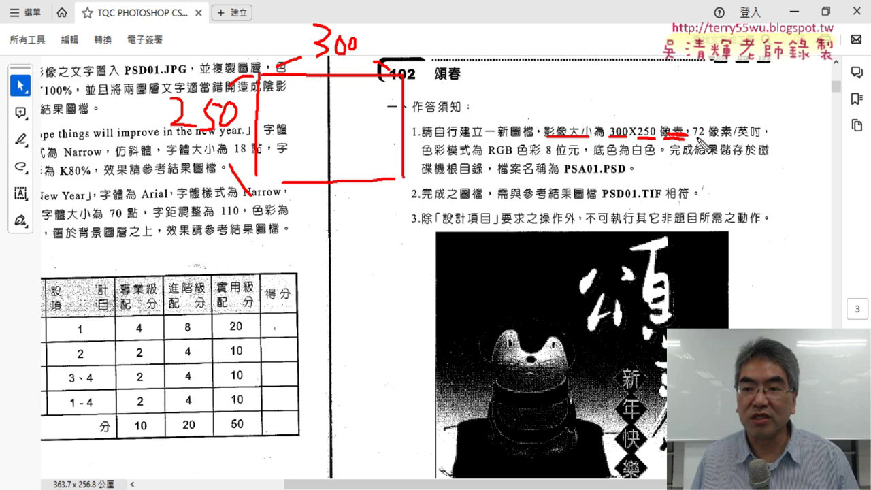
{"action": "mouse_move", "coordinate": [744, 117]}
{"action": "left_mouse_down"}
{"action": "mouse_move", "coordinate": [738, 136]}
{"action": "mouse_move", "coordinate": [762, 138]}
{"action": "left_mouse_up"}
{"action": "left_click_drag", "start_coordinate": [707, 138], "coordinate": [735, 138]}
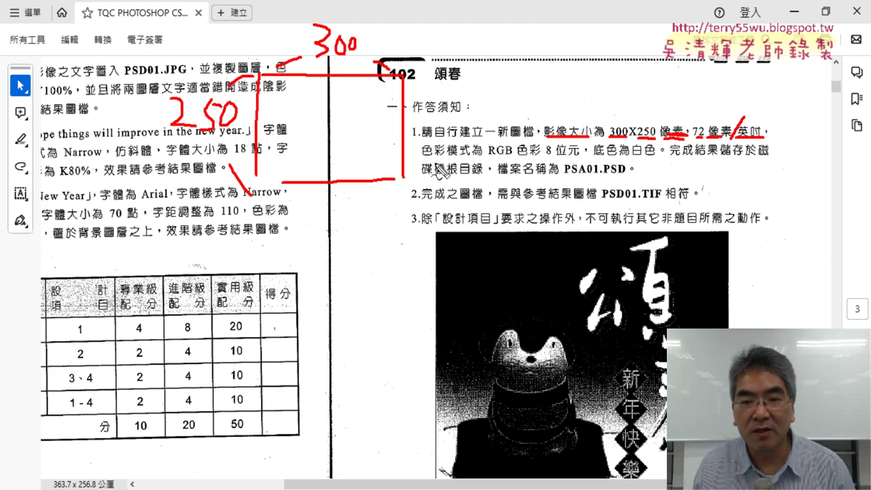
Underline 8 位元 and RGB 色彩 in red, and begin writing 2⁸ above the heading
{"action": "left_click_drag", "start_coordinate": [547, 159], "coordinate": [580, 158]}
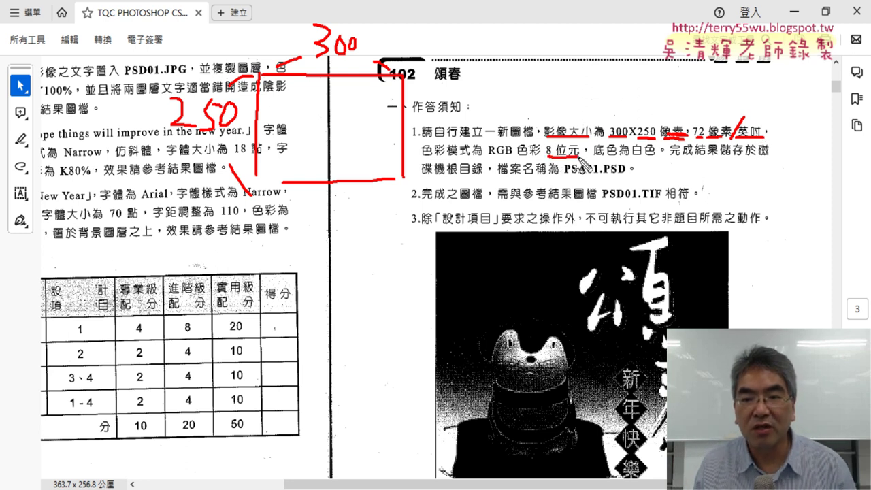
{"action": "left_click_drag", "start_coordinate": [487, 158], "coordinate": [577, 158]}
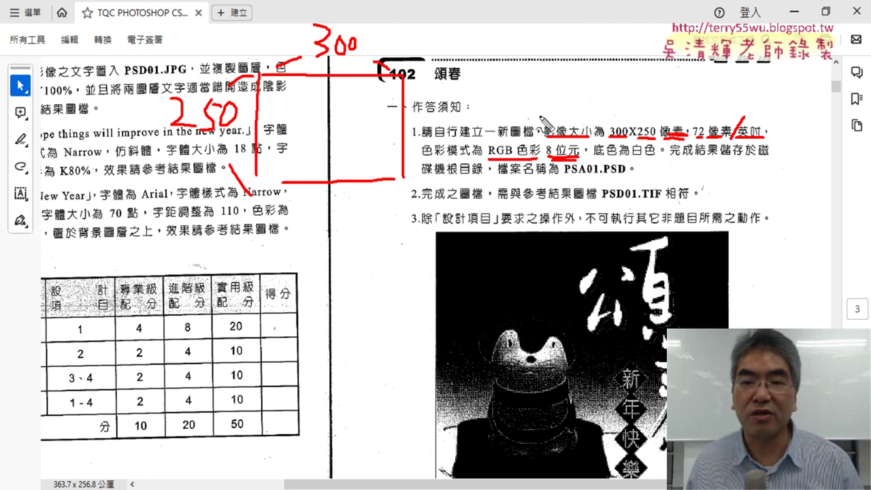
{"action": "left_click_drag", "start_coordinate": [520, 84], "coordinate": [535, 101]}
Handwrite 2⁸ = 256 in red, then add 2¹⁶ = and another power of 2 beside it
{"action": "left_click_drag", "start_coordinate": [538, 54], "coordinate": [562, 88]}
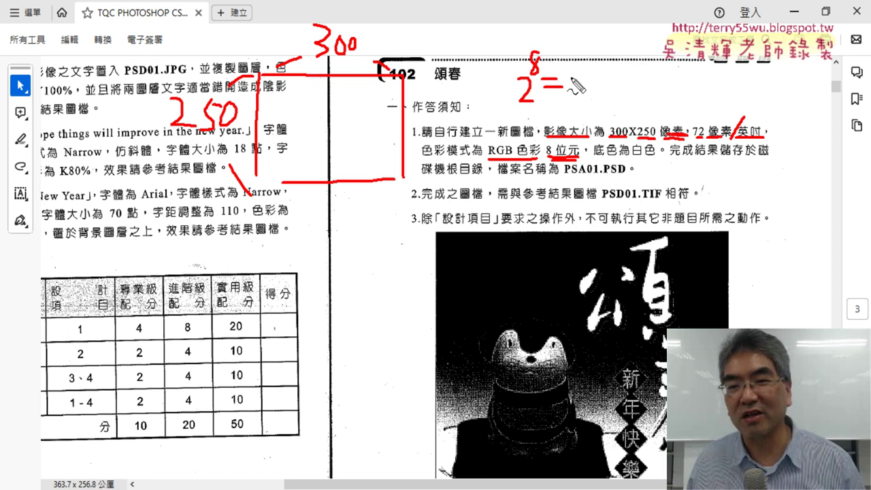
{"action": "mouse_move", "coordinate": [573, 81]}
{"action": "left_mouse_down"}
{"action": "mouse_move", "coordinate": [594, 99]}
{"action": "mouse_move", "coordinate": [611, 88]}
{"action": "mouse_move", "coordinate": [615, 103]}
{"action": "left_mouse_up"}
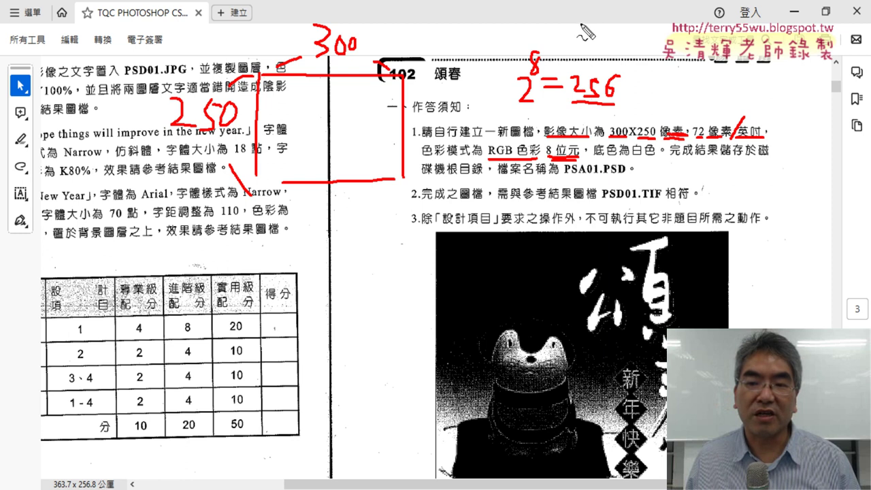
{"action": "mouse_move", "coordinate": [576, 27]}
{"action": "left_mouse_down"}
{"action": "mouse_move", "coordinate": [578, 45]}
{"action": "mouse_move", "coordinate": [599, 45]}
{"action": "left_mouse_up"}
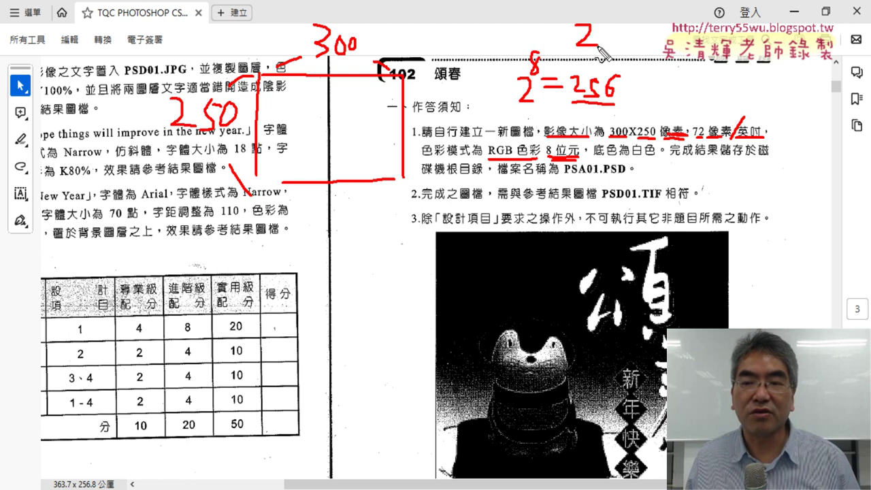
{"action": "left_click_drag", "start_coordinate": [605, 5], "coordinate": [613, 19]}
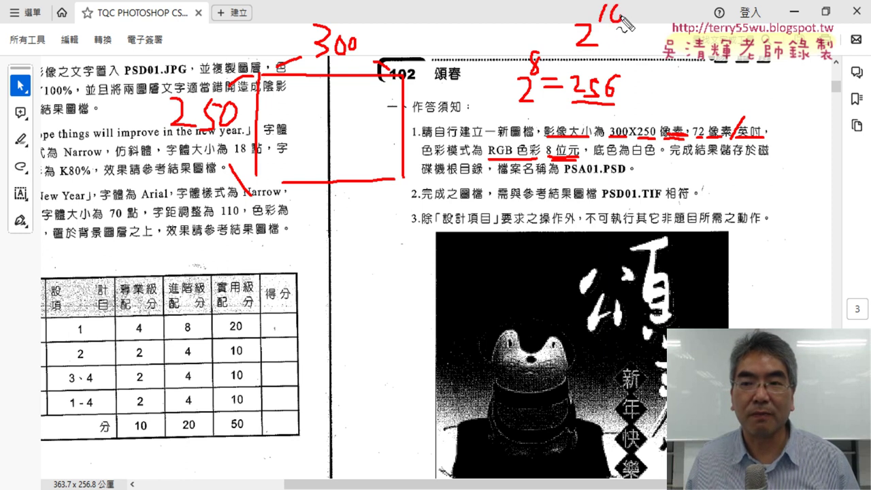
{"action": "left_click_drag", "start_coordinate": [571, 52], "coordinate": [617, 53]}
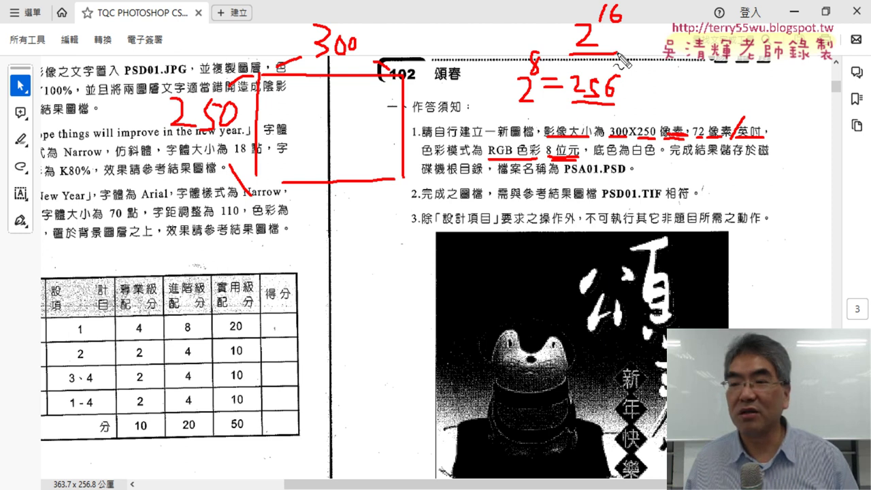
{"action": "left_click_drag", "start_coordinate": [621, 32], "coordinate": [637, 38]}
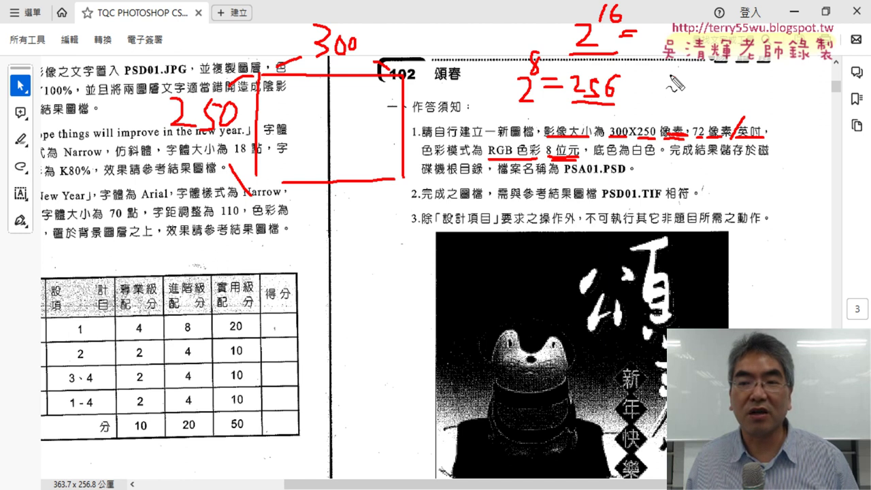
{"action": "left_click_drag", "start_coordinate": [674, 83], "coordinate": [694, 100]}
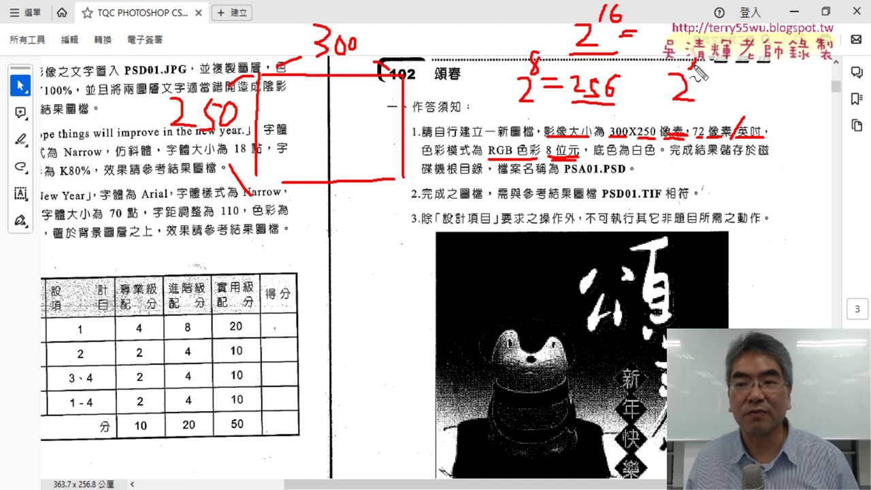
{"action": "left_click_drag", "start_coordinate": [693, 68], "coordinate": [715, 65]}
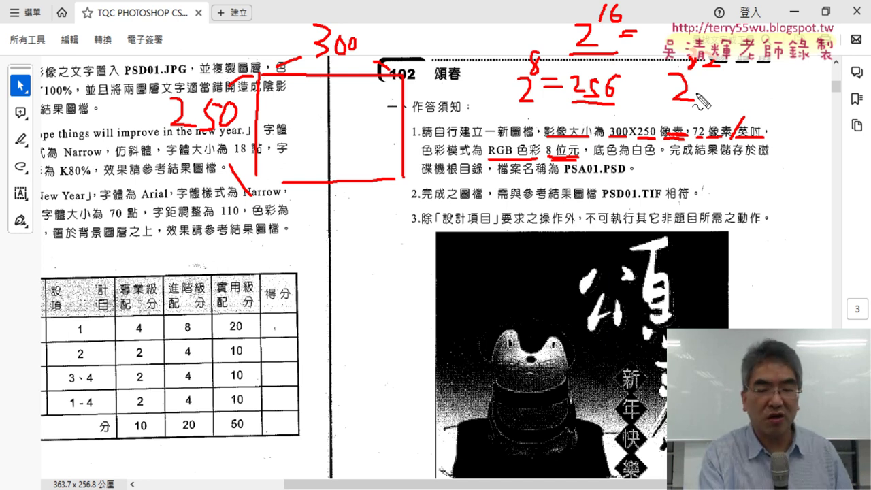
Clear the red pen annotations and bring up Photoshop's 檔案 (File) menu
{"action": "key", "text": "Escape"}
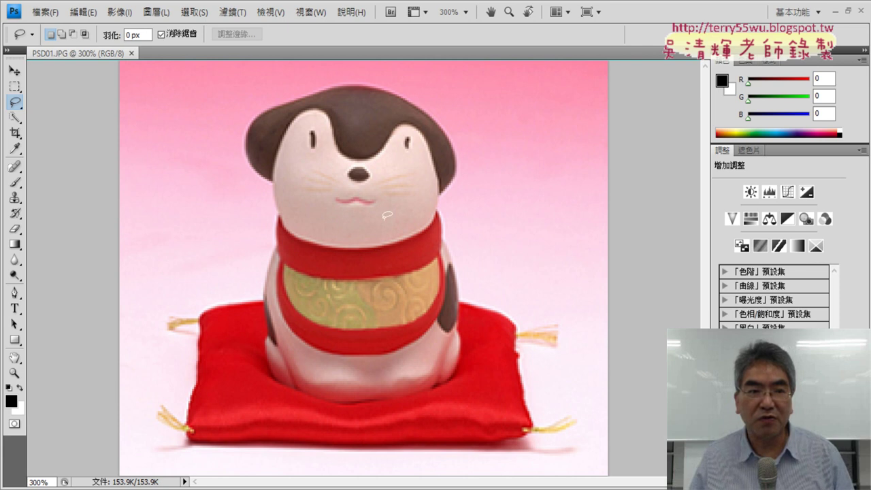
{"action": "left_click", "coordinate": [44, 12]}
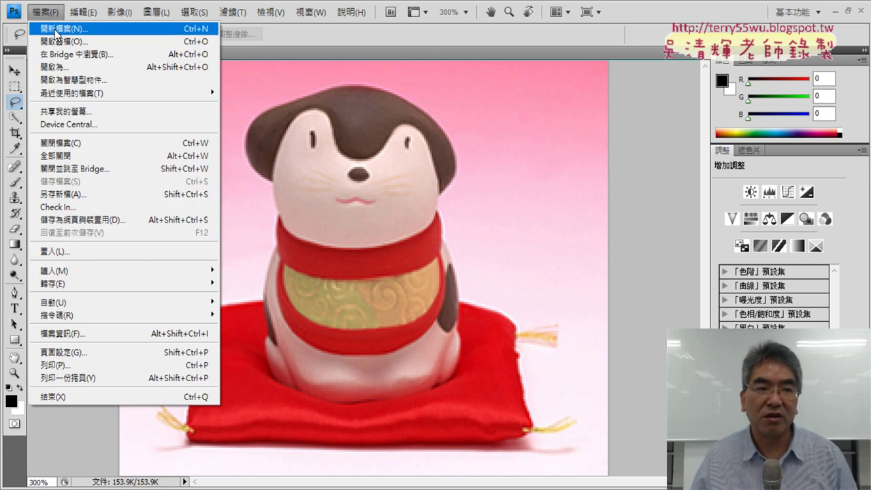
Start a new document named PSA102 and enter 300 as its width
{"action": "left_click", "coordinate": [55, 31]}
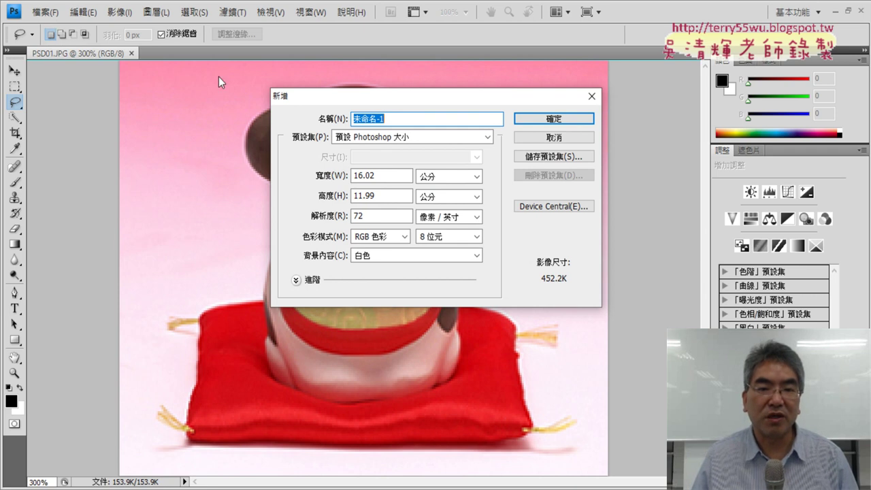
{"action": "type", "text": "P"}
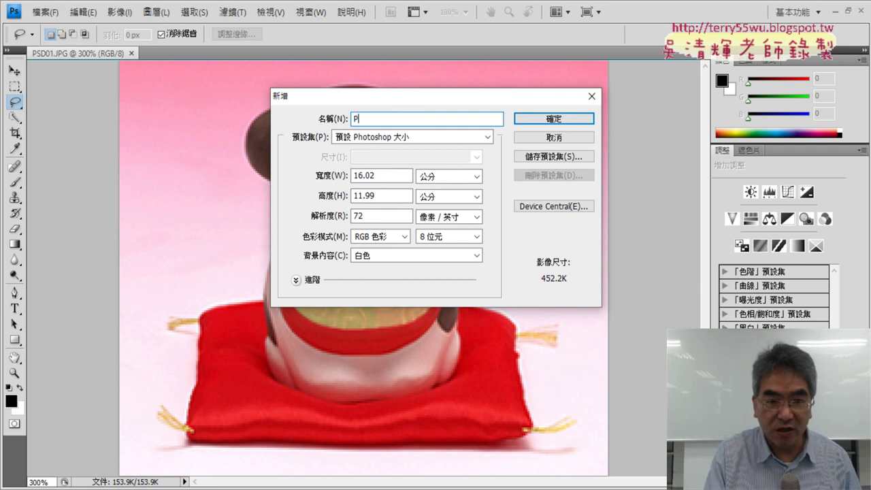
{"action": "type", "text": "S"}
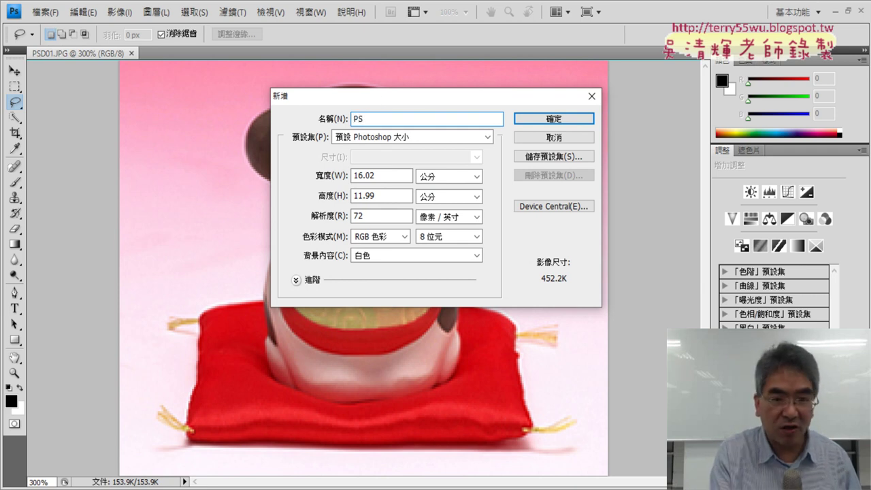
{"action": "type", "text": "A"}
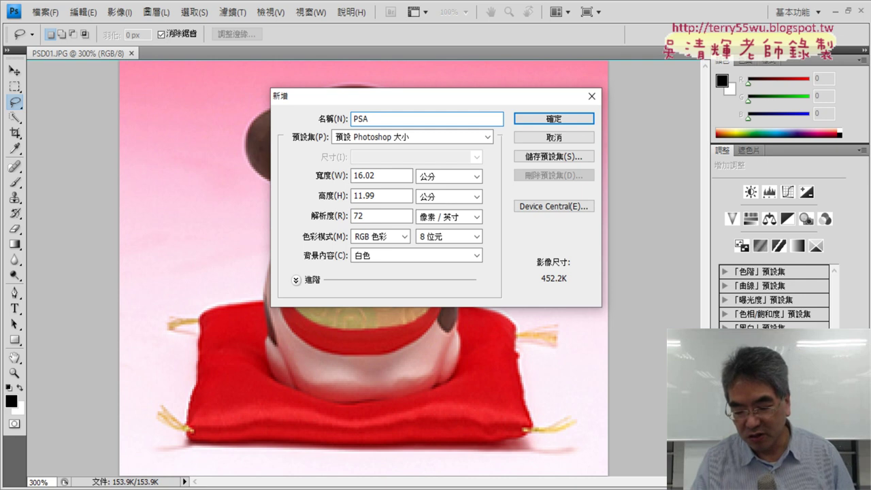
{"action": "type", "text": "102"}
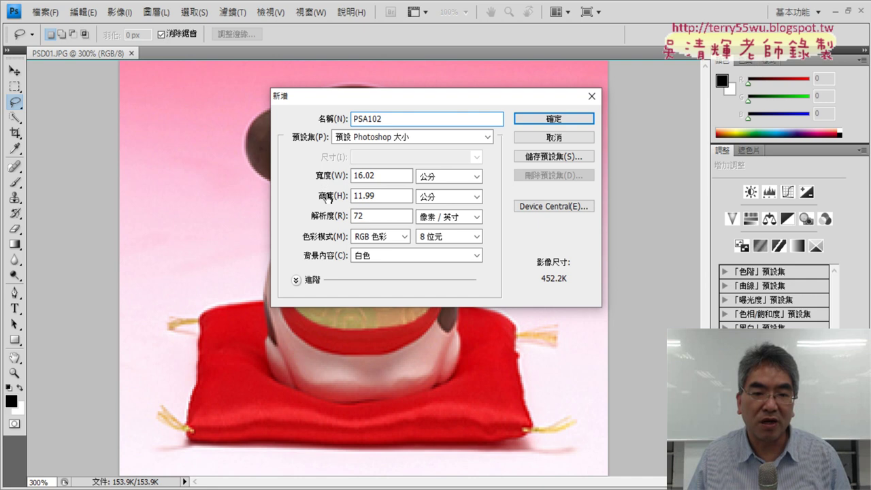
{"action": "double_click", "coordinate": [387, 179]}
{"action": "type", "text": "3"}
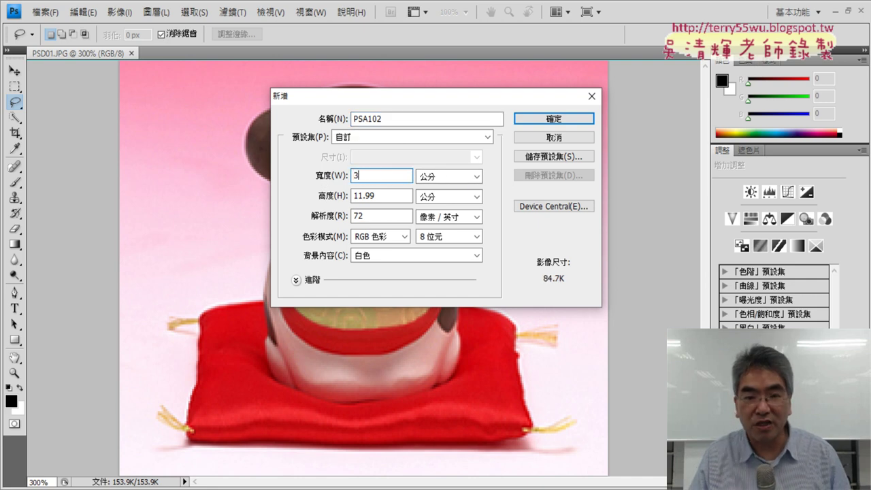
{"action": "type", "text": "00"}
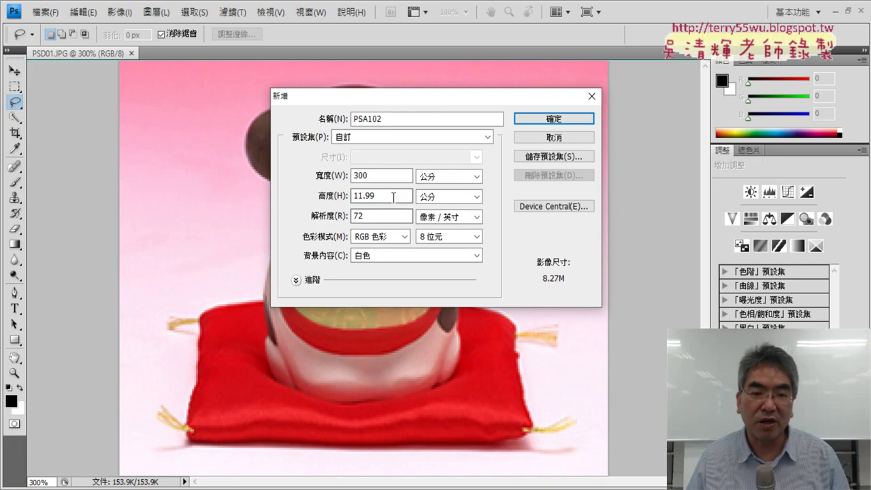
Switch the New dialog's units to Pixels and set width 300, height 250
{"action": "left_click_drag", "start_coordinate": [393, 196], "coordinate": [351, 196]}
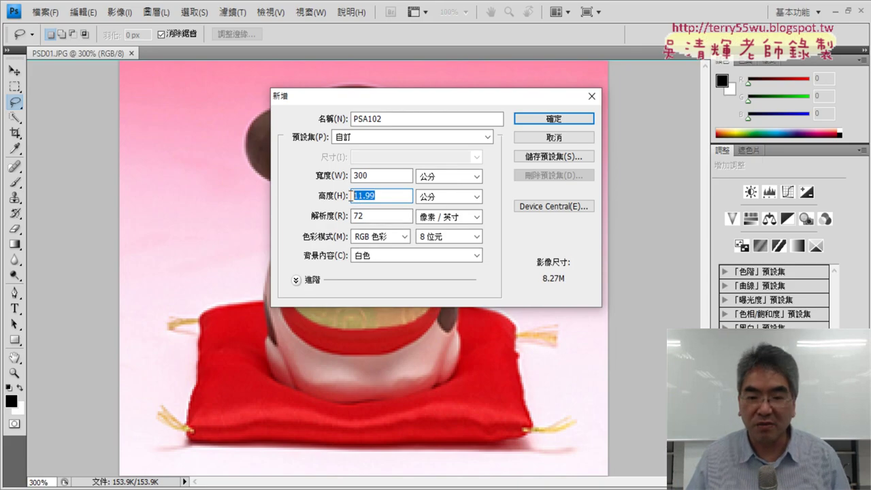
{"action": "type", "text": "250"}
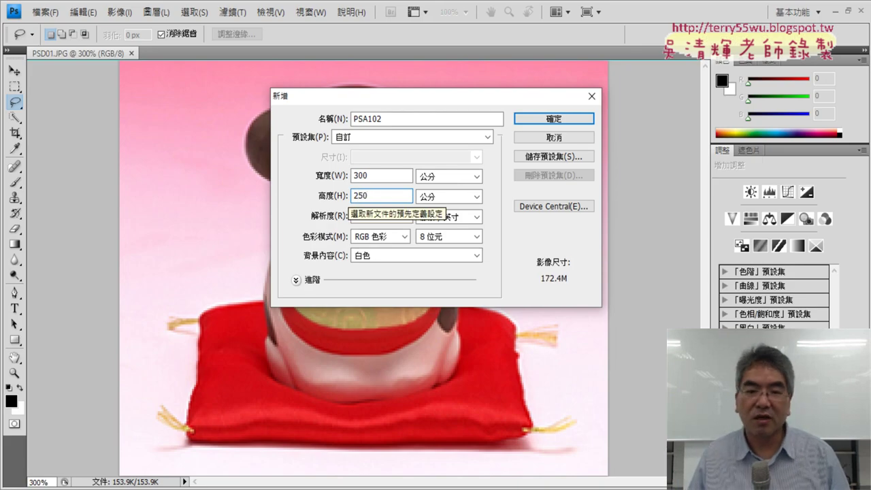
{"action": "left_click", "coordinate": [399, 176]}
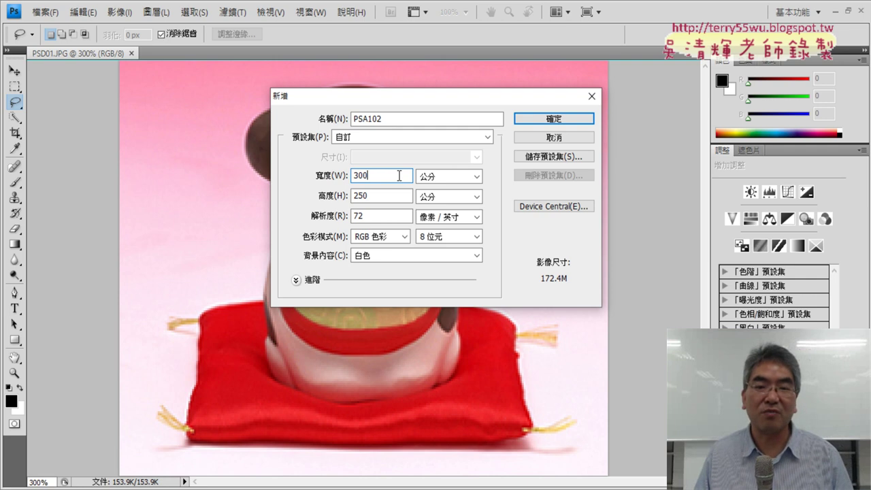
{"action": "left_click", "coordinate": [452, 177]}
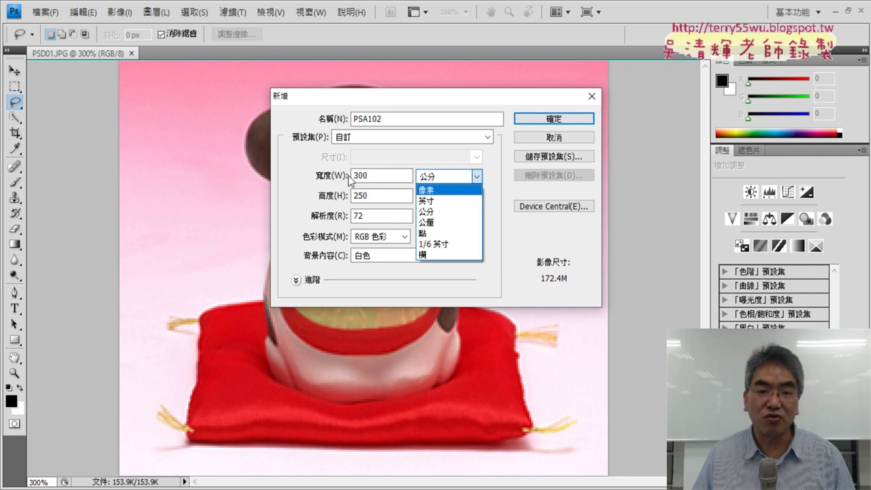
{"action": "left_click", "coordinate": [444, 190]}
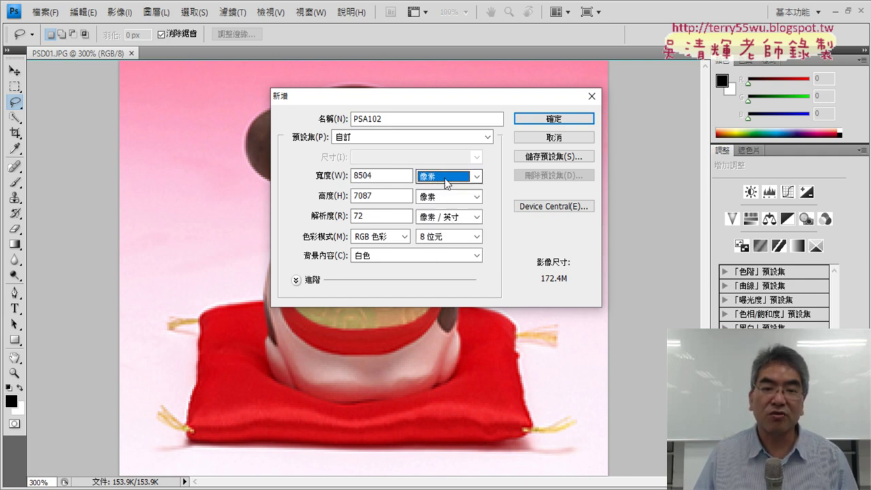
{"action": "double_click", "coordinate": [410, 178]}
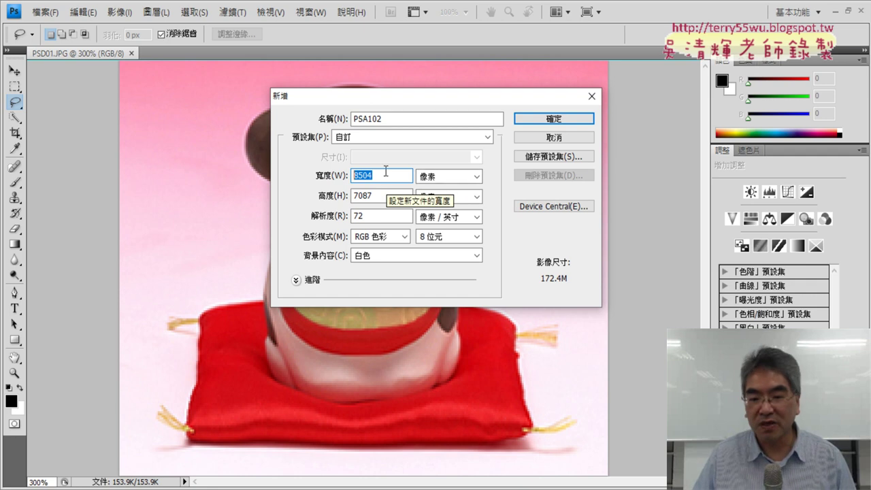
{"action": "type", "text": "300"}
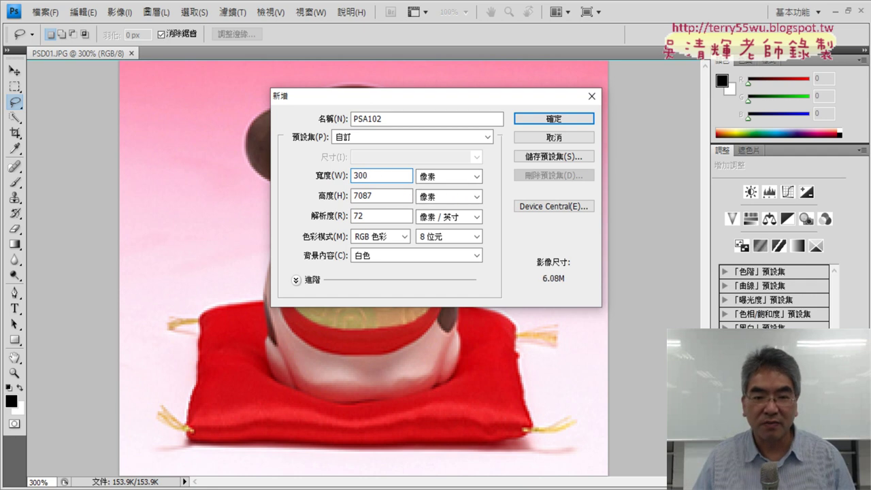
{"action": "key", "text": "Tab"}
{"action": "type", "text": "2"}
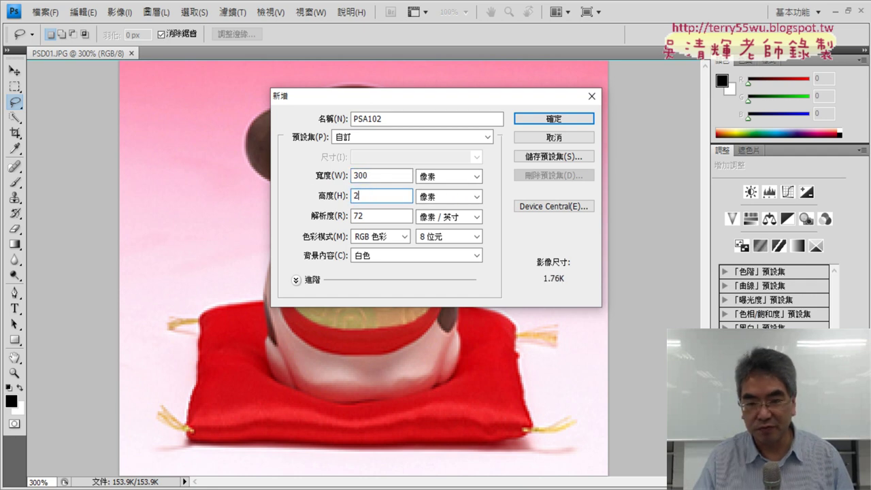
{"action": "type", "text": "50"}
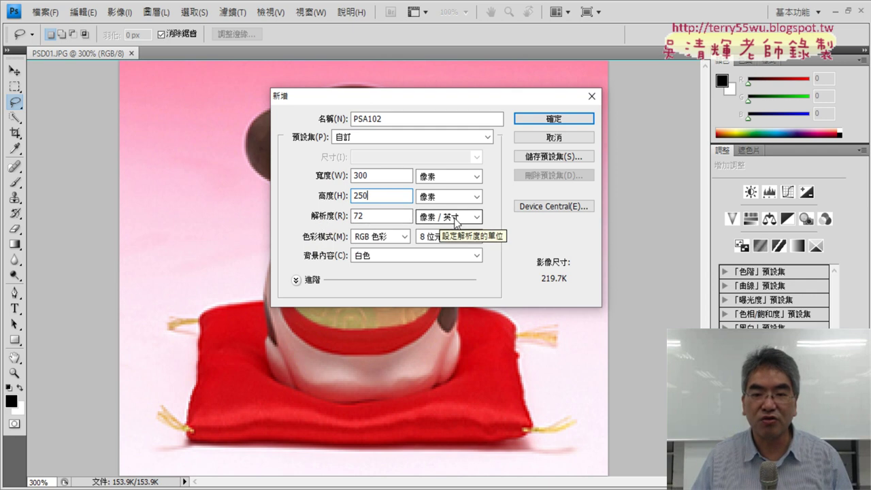
Keep 72 pixels/inch resolution and 8-bit depth, then create the document
{"action": "left_click", "coordinate": [403, 217]}
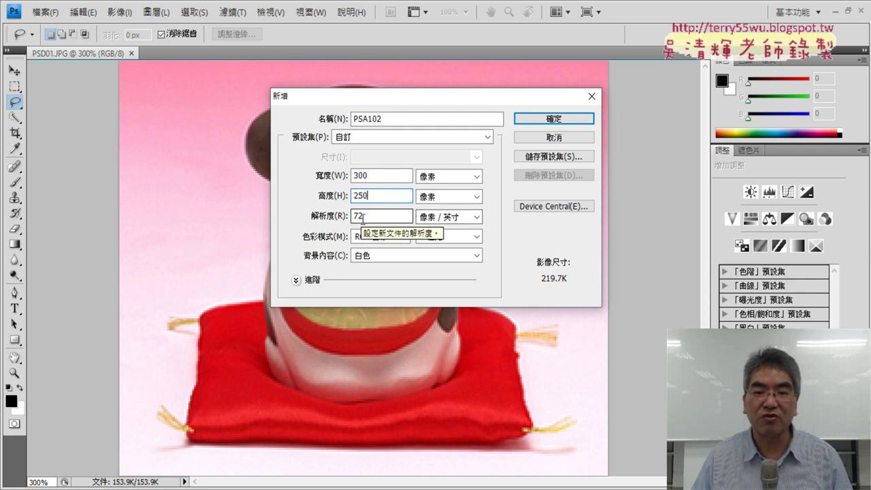
{"action": "double_click", "coordinate": [402, 218]}
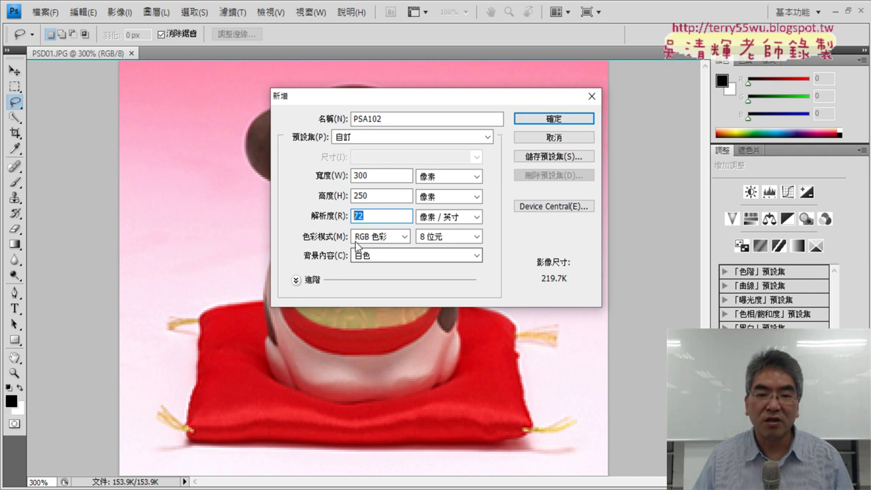
{"action": "left_click", "coordinate": [437, 239]}
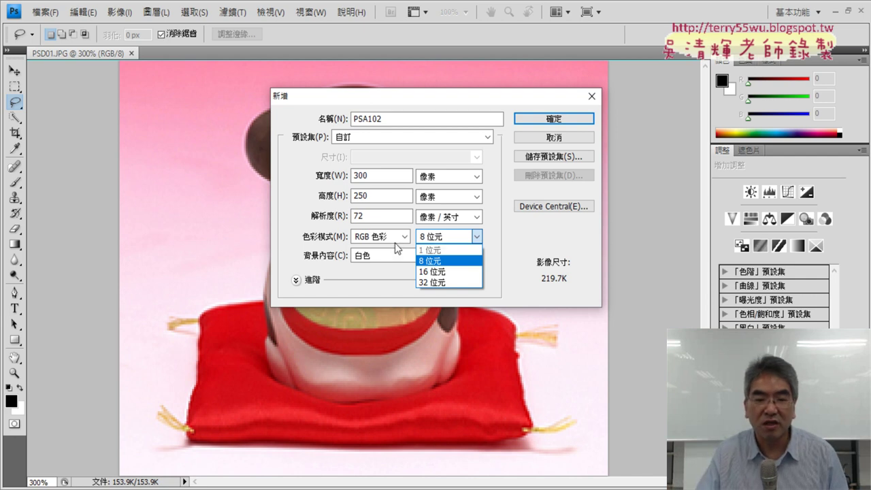
{"action": "left_click", "coordinate": [285, 224]}
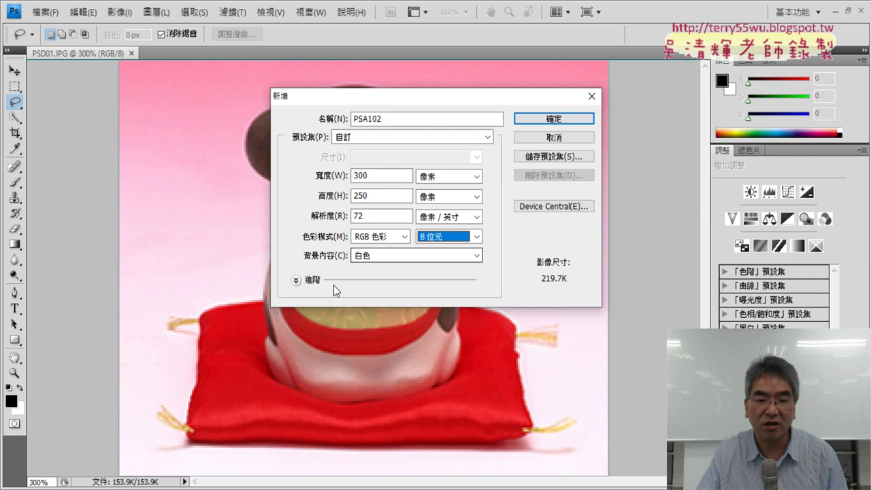
{"action": "left_click", "coordinate": [296, 281]}
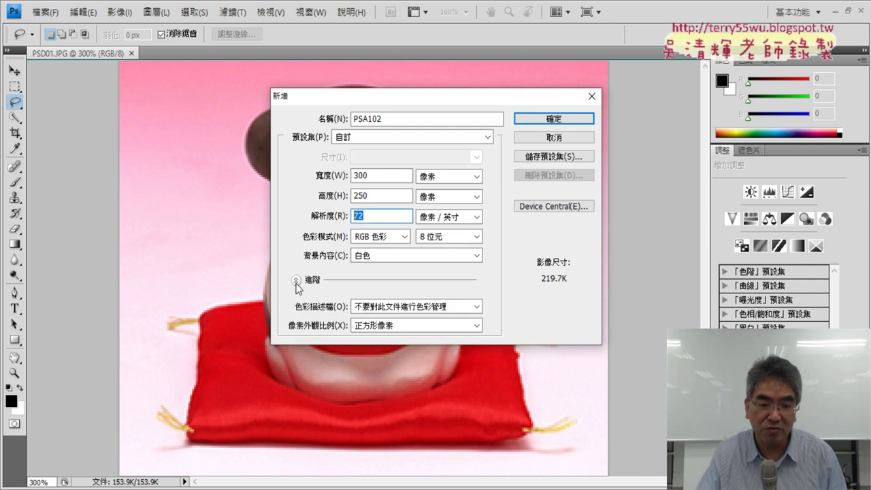
{"action": "left_click", "coordinate": [296, 280]}
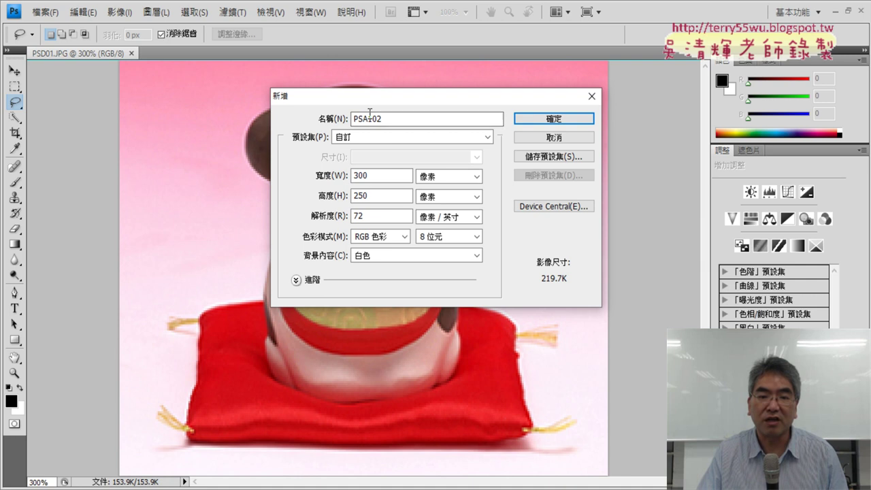
{"action": "left_click", "coordinate": [569, 124]}
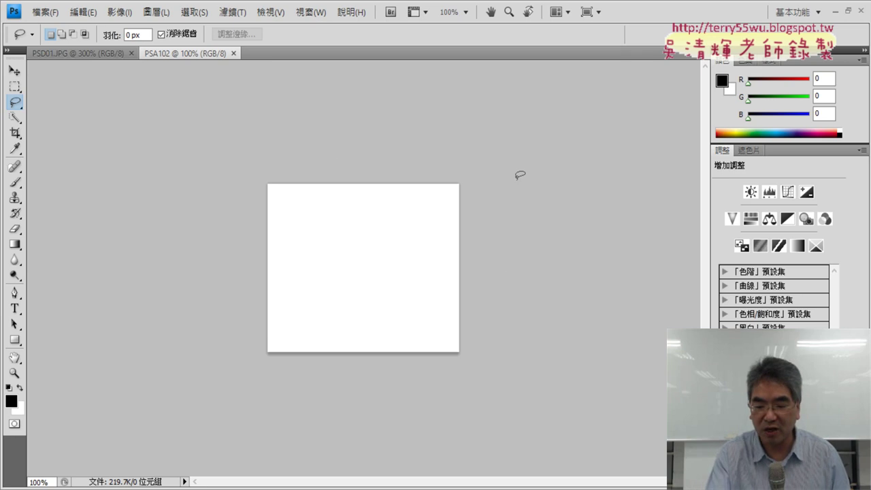
Zoom the blank canvas to 200% and select the Move tool
{"action": "key", "text": "ctrl+plus"}
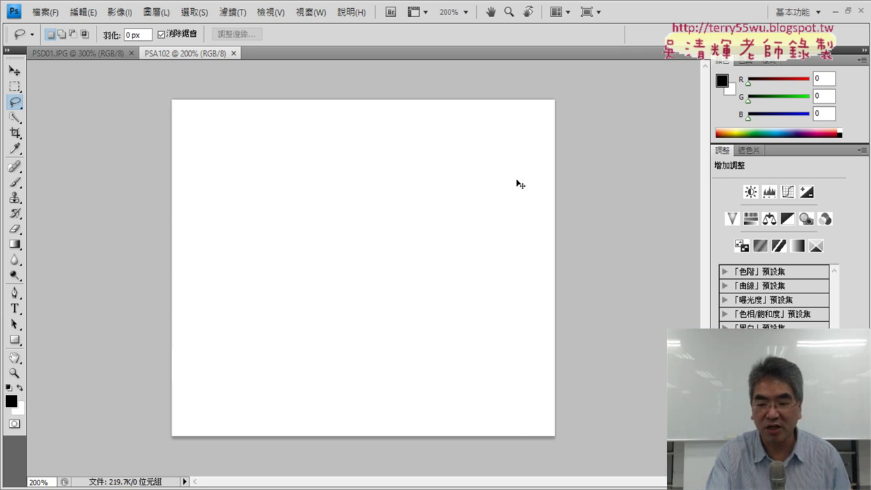
{"action": "key", "text": "ctrl+minus"}
{"action": "key", "text": "ctrl+plus"}
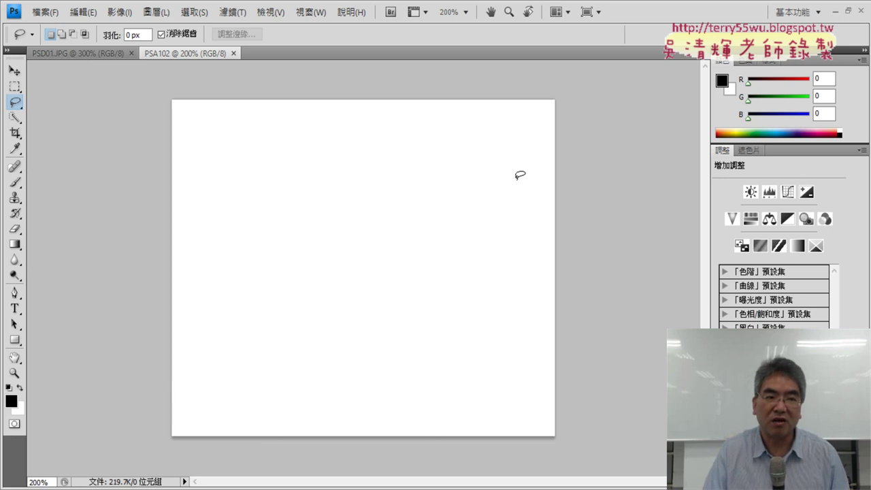
{"action": "left_click", "coordinate": [15, 71]}
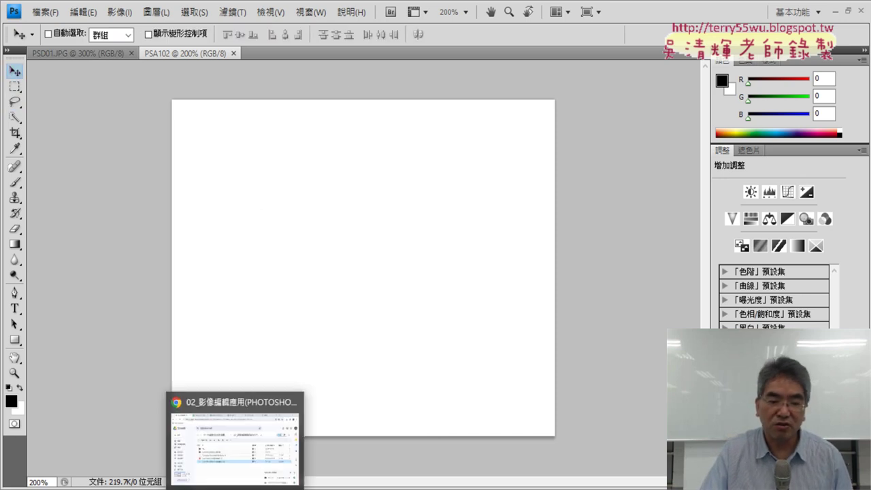
Open TQC PHOTOSHOP CS4練習檔 > 102 in Google Drive and preview PSD01.TIF
{"action": "left_click", "coordinate": [310, 435]}
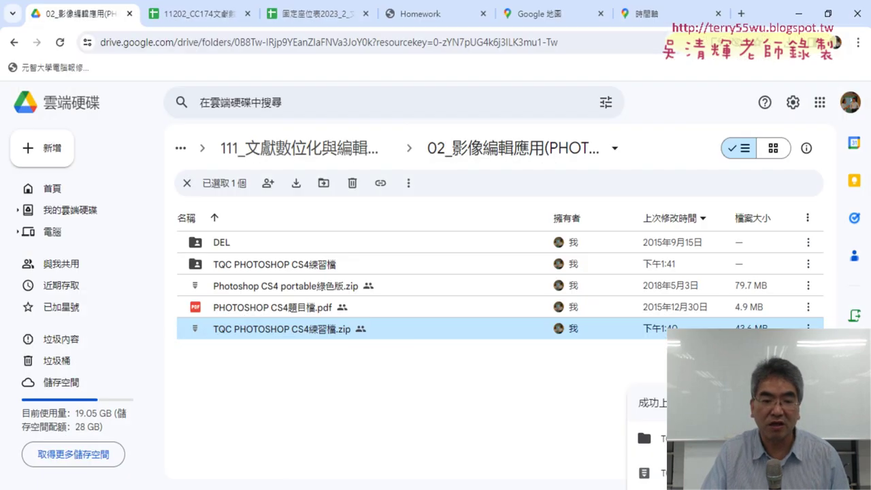
{"action": "left_click", "coordinate": [225, 267]}
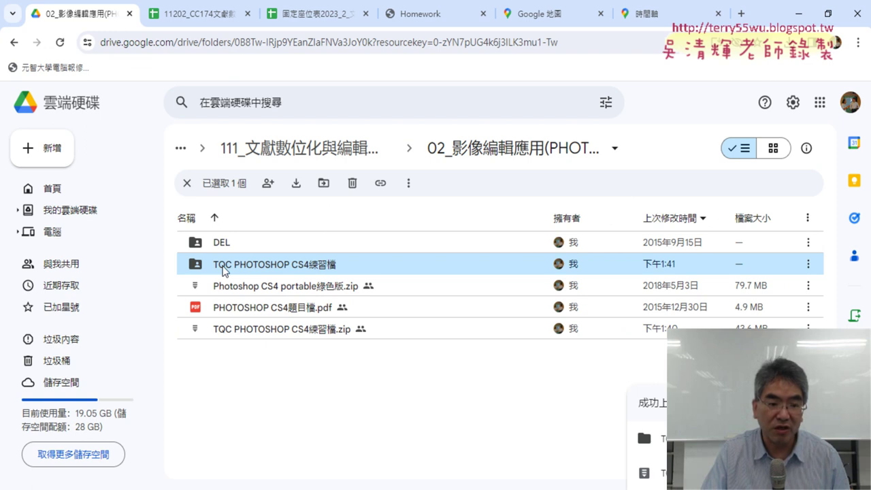
{"action": "double_click", "coordinate": [254, 264]}
{"action": "double_click", "coordinate": [251, 246]}
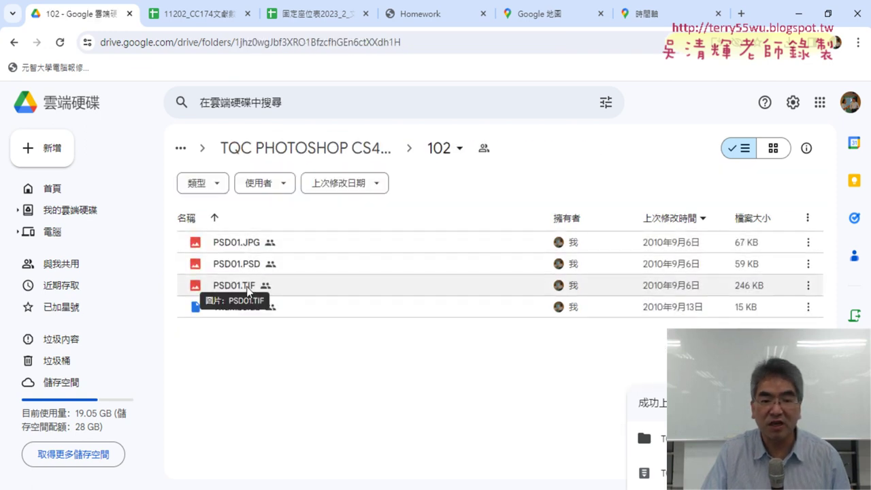
{"action": "double_click", "coordinate": [248, 287]}
{"action": "mouse_move", "coordinate": [267, 246]}
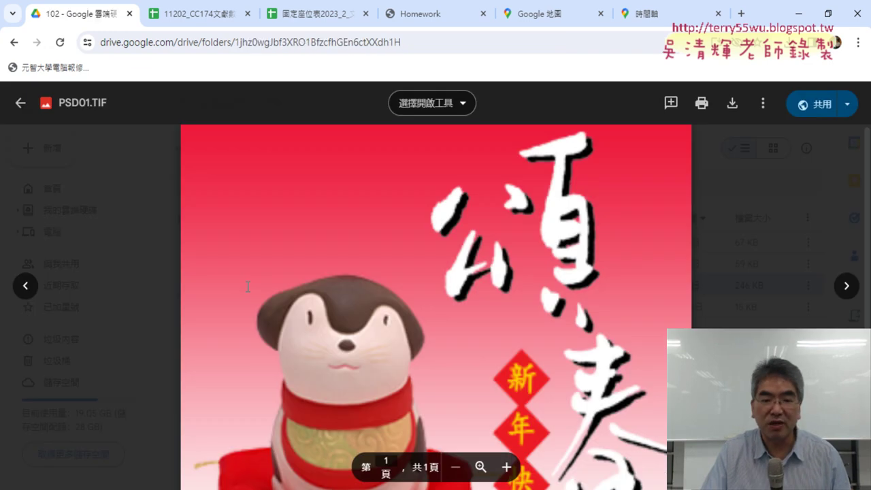
Look over the PSD01.TIF preview, then minimize the browser to reveal the exam PDF
{"action": "scroll", "coordinate": [375, 264], "scroll_direction": "down", "scroll_amount": 2}
{"action": "scroll", "coordinate": [379, 261], "scroll_direction": "up", "scroll_amount": 1}
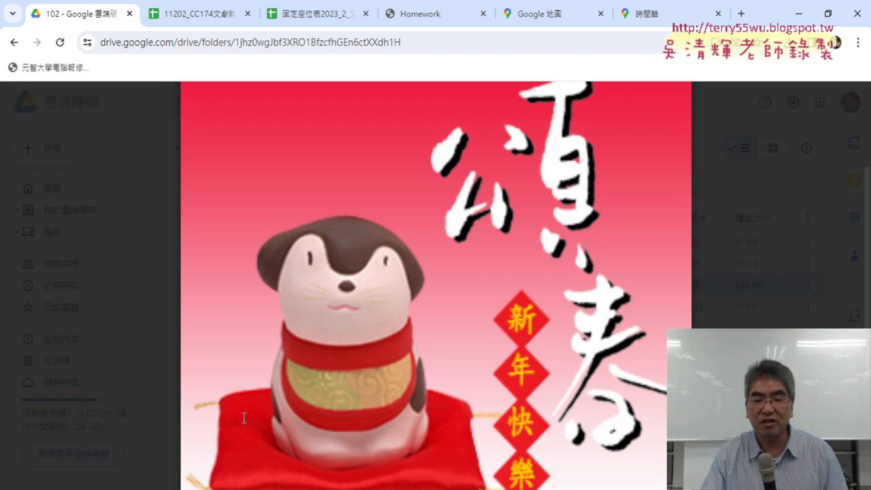
{"action": "scroll", "coordinate": [377, 291], "scroll_direction": "down", "scroll_amount": 2}
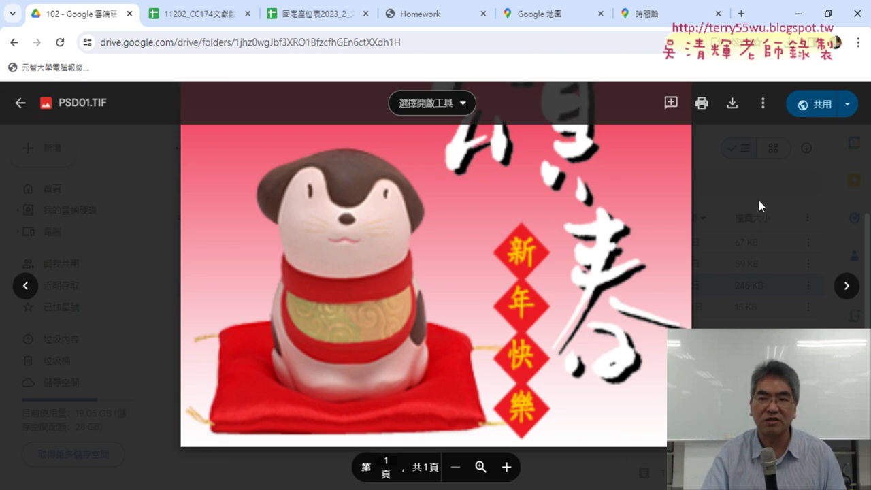
{"action": "left_click", "coordinate": [800, 14]}
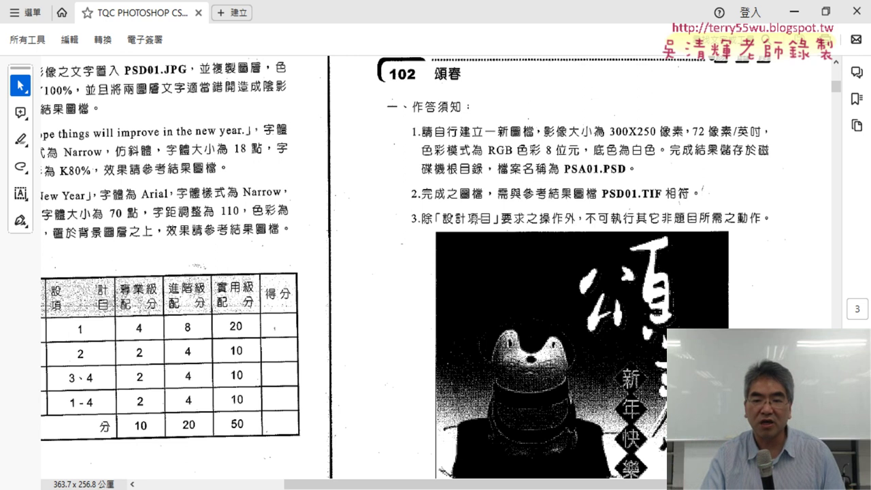
Scroll the PDF through the 102 頌春 task and its 設計項目 list to review the requirements
{"action": "scroll", "coordinate": [406, 266], "scroll_direction": "down", "scroll_amount": 1}
{"action": "scroll", "coordinate": [740, 190], "scroll_direction": "down", "scroll_amount": 2}
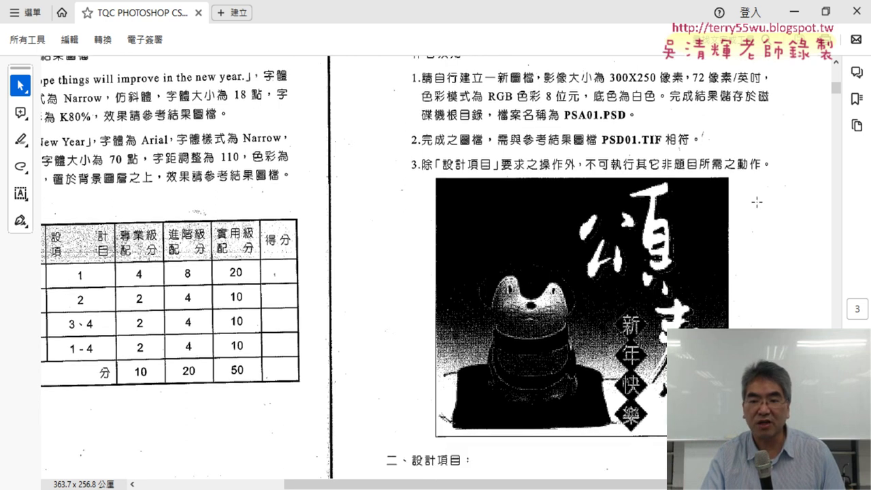
{"action": "scroll", "coordinate": [745, 194], "scroll_direction": "down", "scroll_amount": 2}
{"action": "scroll", "coordinate": [752, 197], "scroll_direction": "down", "scroll_amount": 2}
{"action": "scroll", "coordinate": [756, 202], "scroll_direction": "down", "scroll_amount": 2}
{"action": "scroll", "coordinate": [757, 202], "scroll_direction": "down", "scroll_amount": 12}
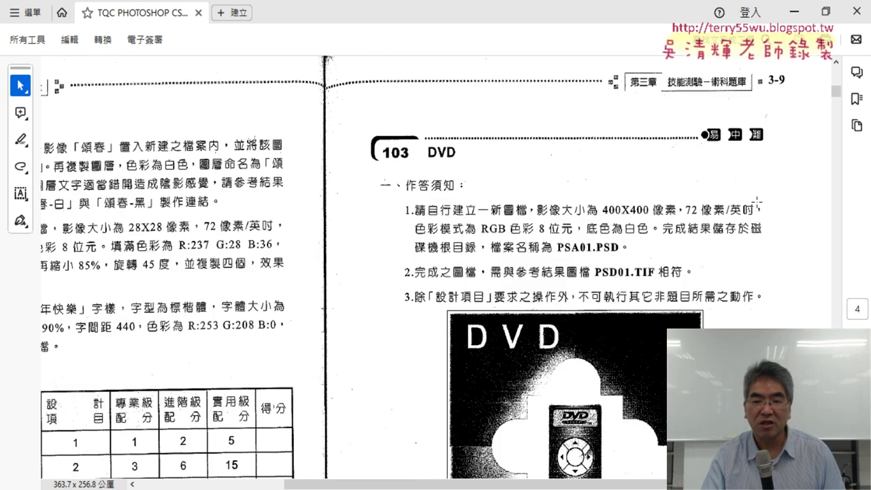
{"action": "scroll", "coordinate": [757, 202], "scroll_direction": "up", "scroll_amount": 1}
{"action": "scroll", "coordinate": [756, 202], "scroll_direction": "up", "scroll_amount": 9}
{"action": "scroll", "coordinate": [756, 202], "scroll_direction": "up", "scroll_amount": 2}
{"action": "scroll", "coordinate": [756, 202], "scroll_direction": "up", "scroll_amount": 1}
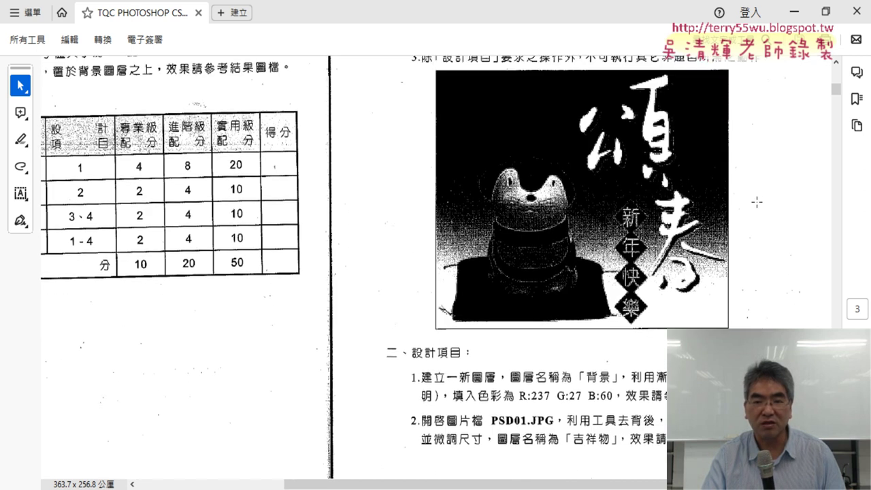
{"action": "scroll", "coordinate": [757, 202], "scroll_direction": "down", "scroll_amount": 2}
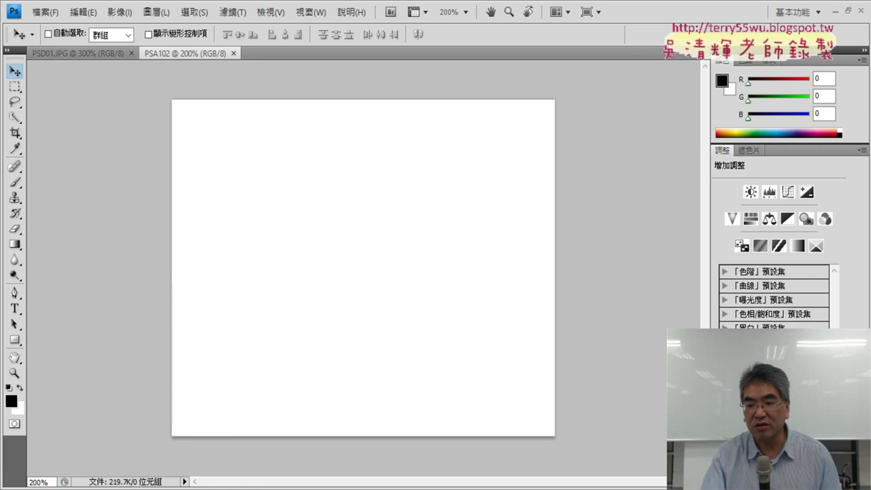
Show the Layers panel and add the empty layer 圖層 1 above the locked background
{"action": "key", "text": "F7"}
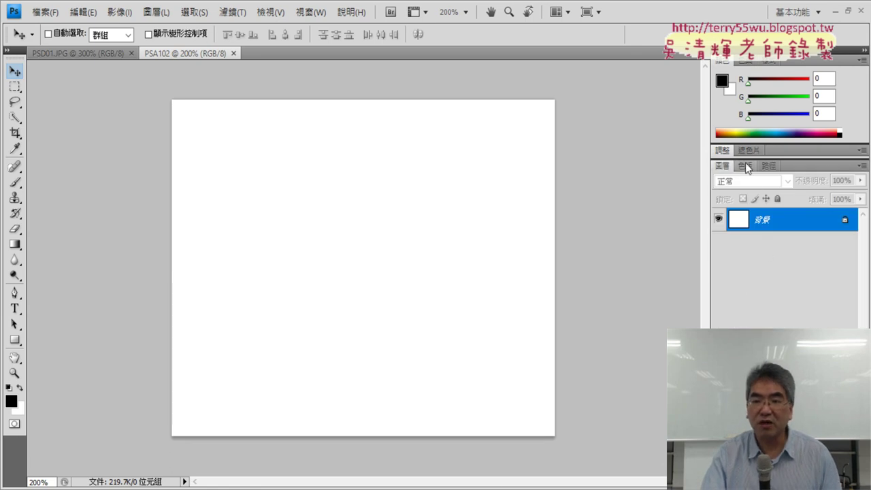
{"action": "left_click", "coordinate": [746, 165]}
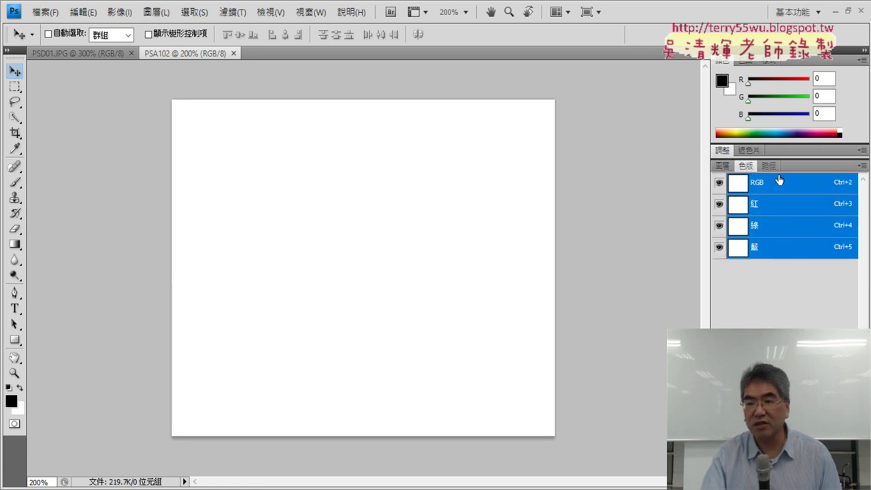
{"action": "left_click", "coordinate": [721, 166]}
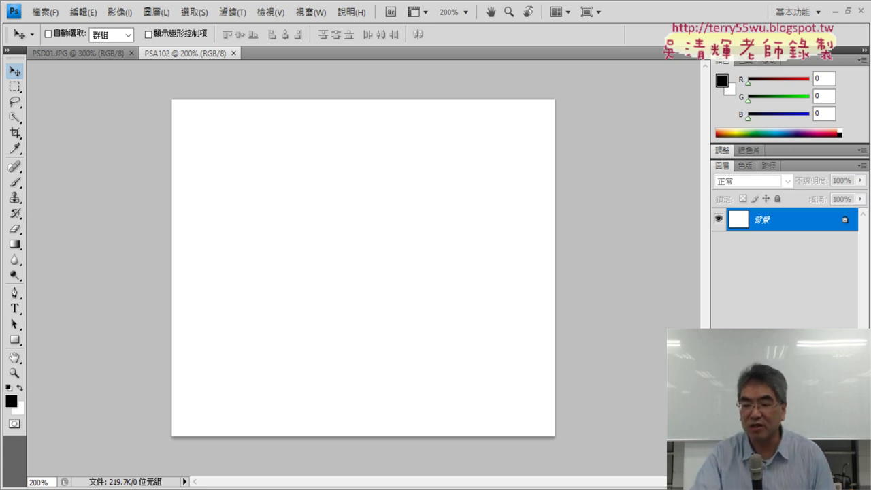
{"action": "key", "text": "ctrl+shift+alt+n"}
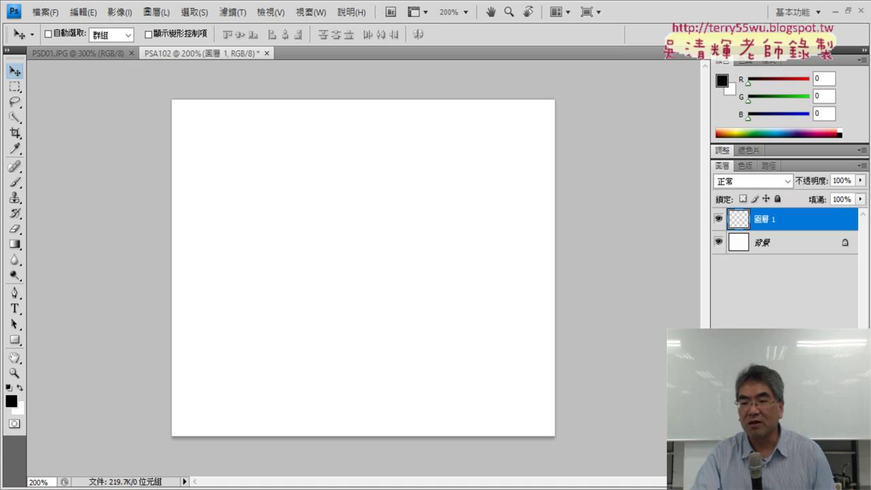
Rename layer 圖層 1 to 背景
{"action": "right_click", "coordinate": [770, 221]}
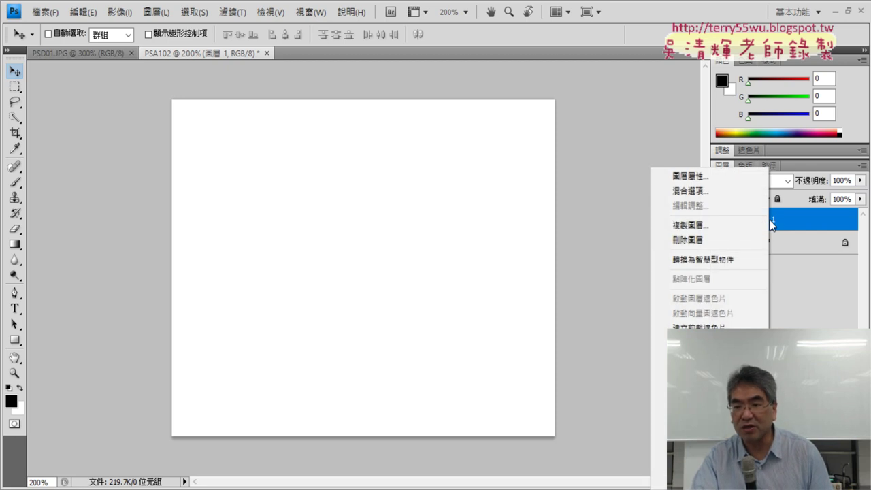
{"action": "left_click", "coordinate": [779, 219]}
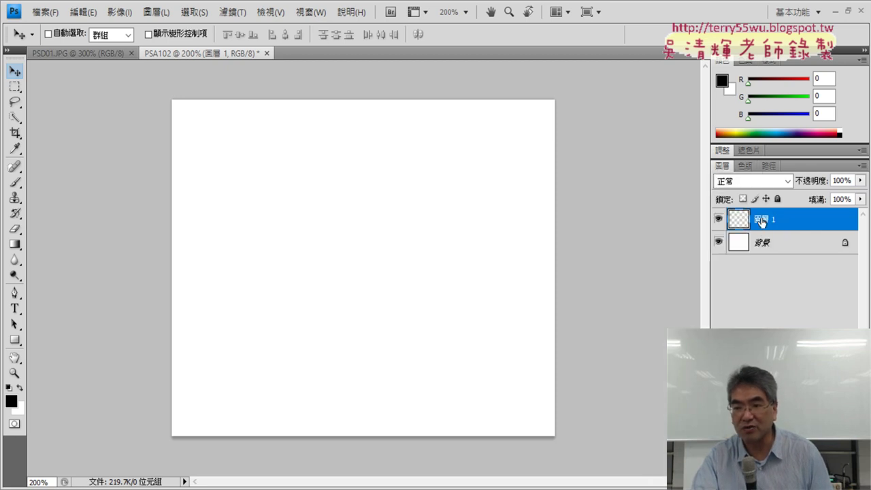
{"action": "double_click", "coordinate": [760, 219]}
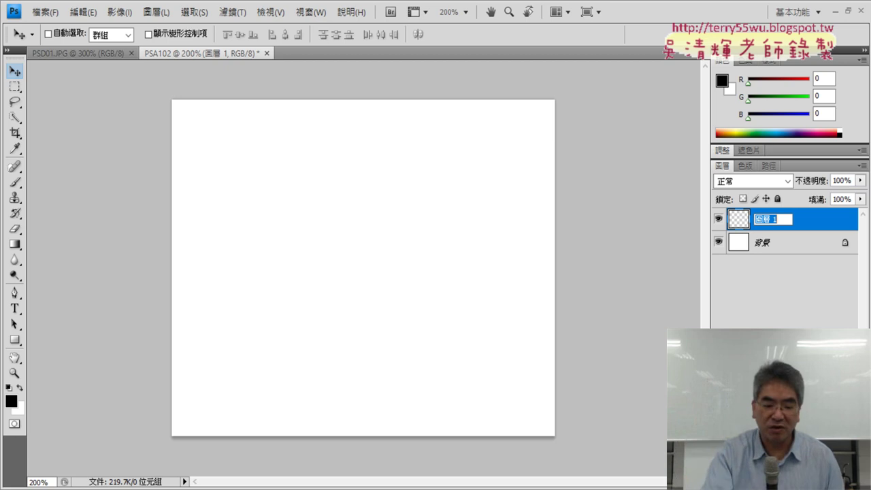
{"action": "key", "text": "BackSpace"}
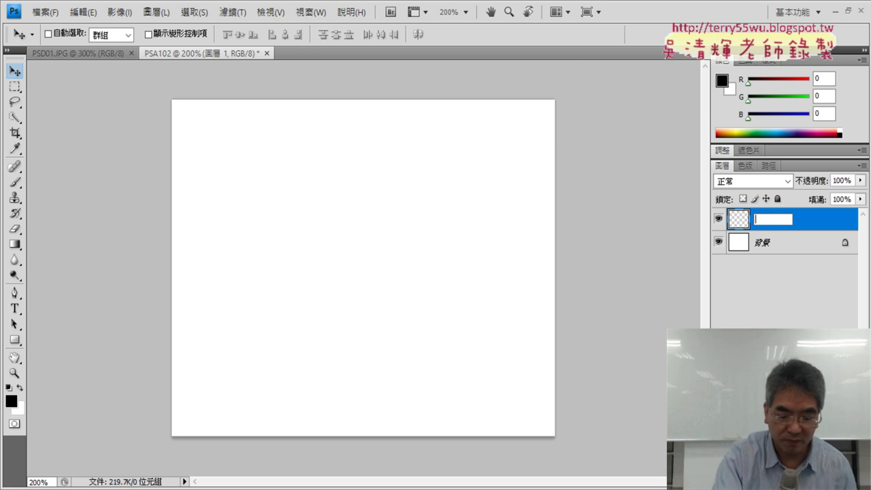
{"action": "type", "text": "4"}
{"action": "key", "text": "BackSpace"}
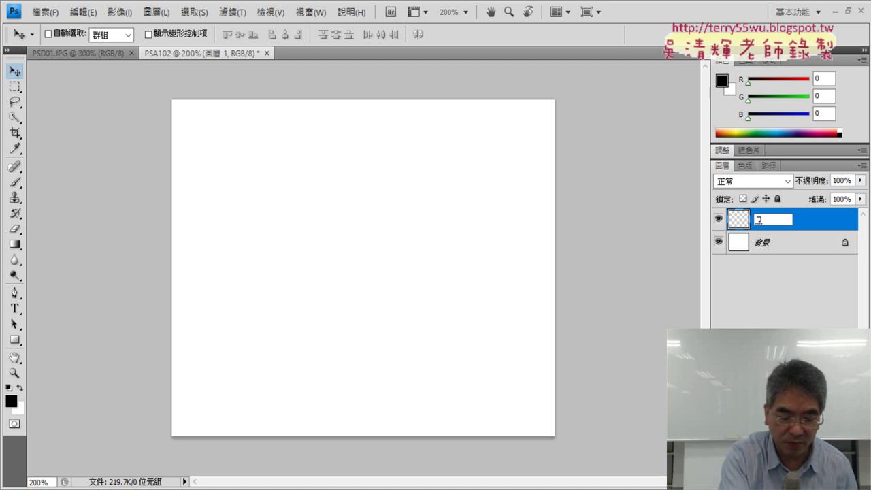
{"action": "type", "text": "藍"}
{"action": "type", "text": "背景"}
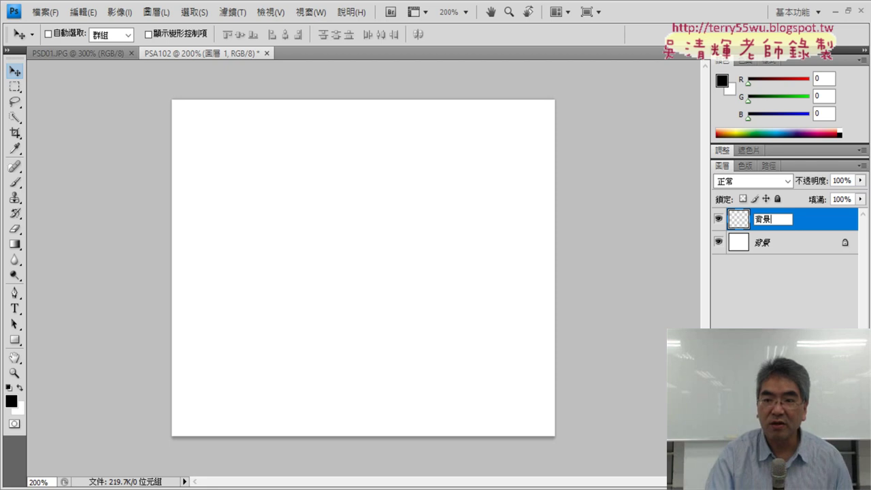
{"action": "left_click", "coordinate": [791, 328]}
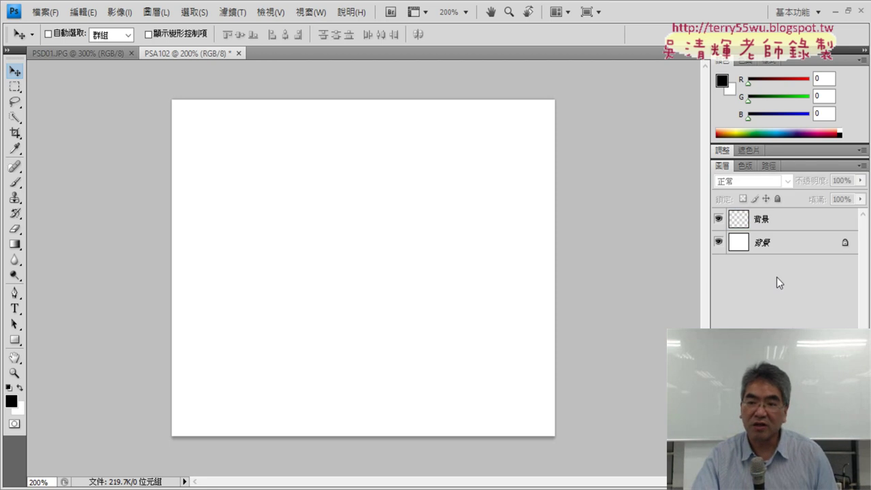
Select the new 背景 layer as the working layer and bring the exam PDF forward
{"action": "left_click", "coordinate": [776, 250]}
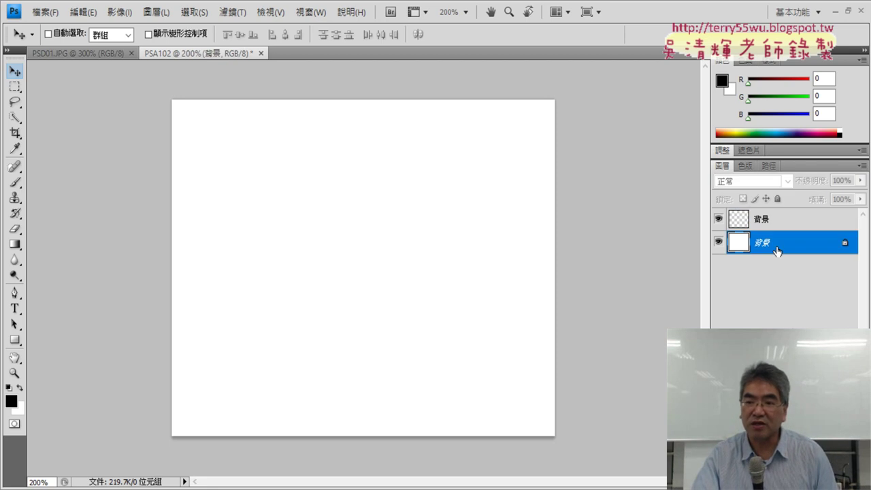
{"action": "left_click", "coordinate": [769, 219]}
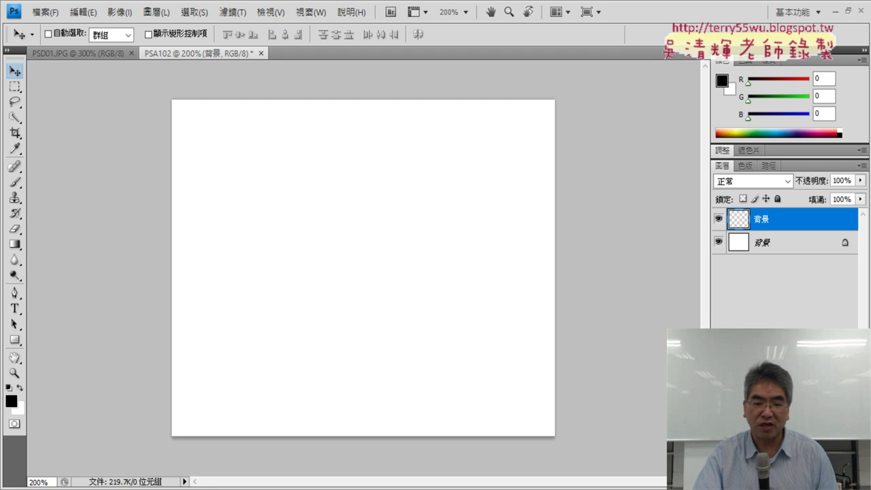
{"action": "left_click", "coordinate": [361, 443]}
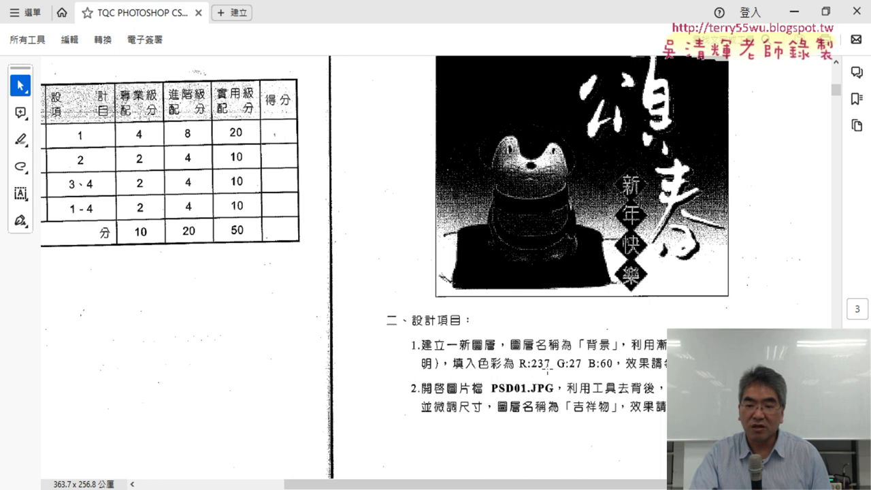
Read the 背景 fill requirement R:237 G:27 B:60 in the PDF, then minimize Acrobat
{"action": "left_click", "coordinate": [794, 11]}
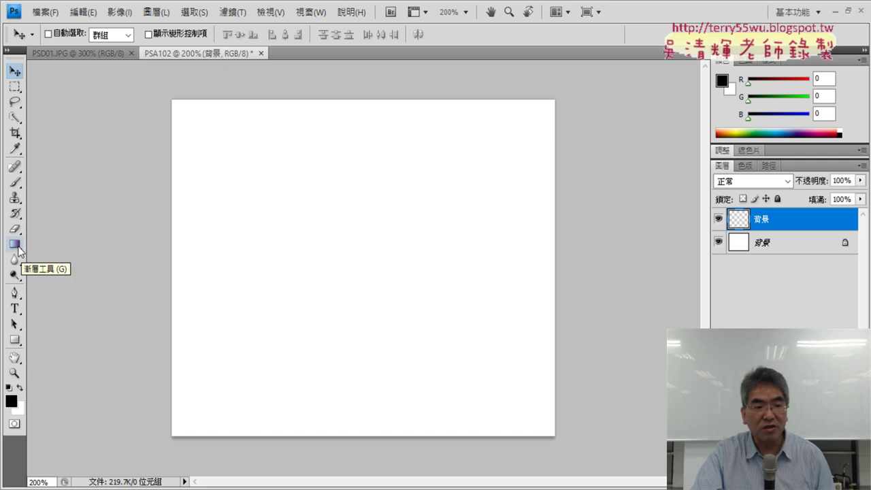
Make the Gradient tool the active tool instead of the Paint Bucket
{"action": "left_click", "coordinate": [18, 247]}
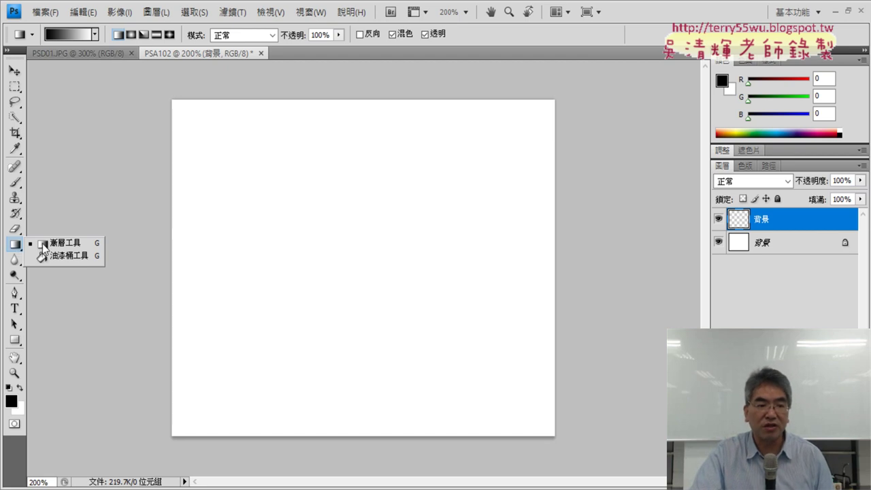
{"action": "left_click", "coordinate": [74, 245]}
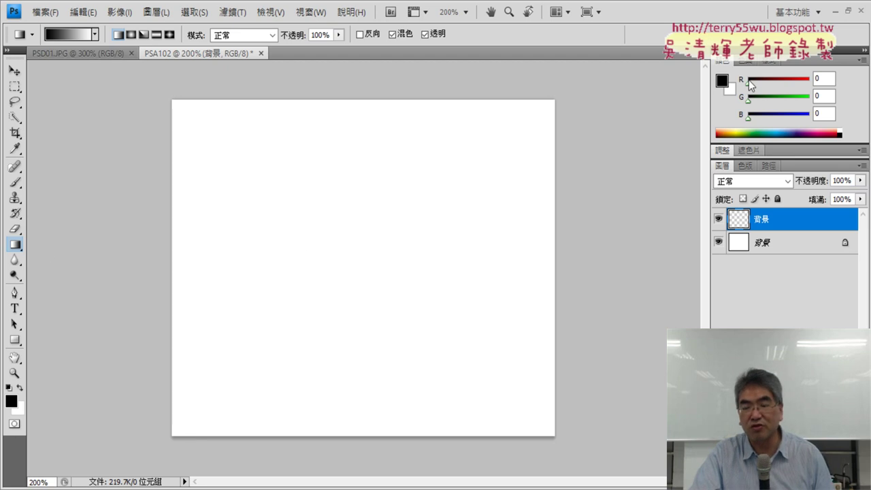
{"action": "right_click", "coordinate": [15, 244]}
{"action": "left_click", "coordinate": [56, 244]}
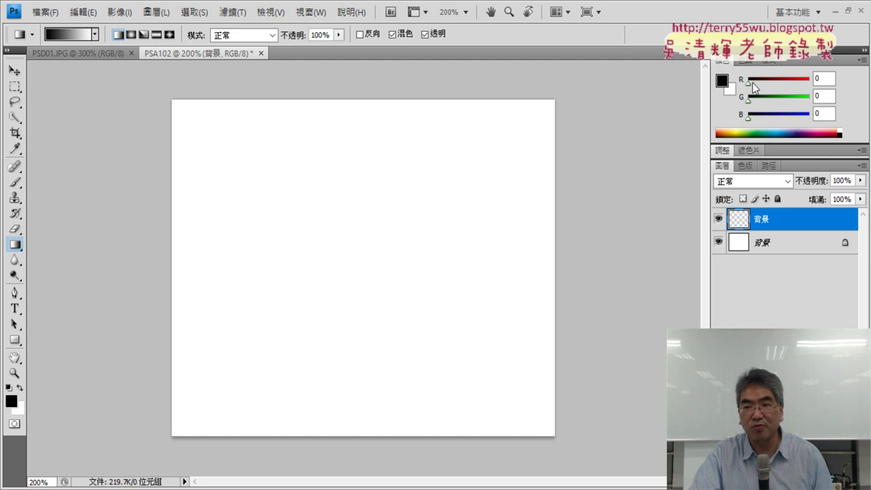
Set the foreground colour to R 237, G 27, B 60 in the Color panel
{"action": "left_click", "coordinate": [821, 79]}
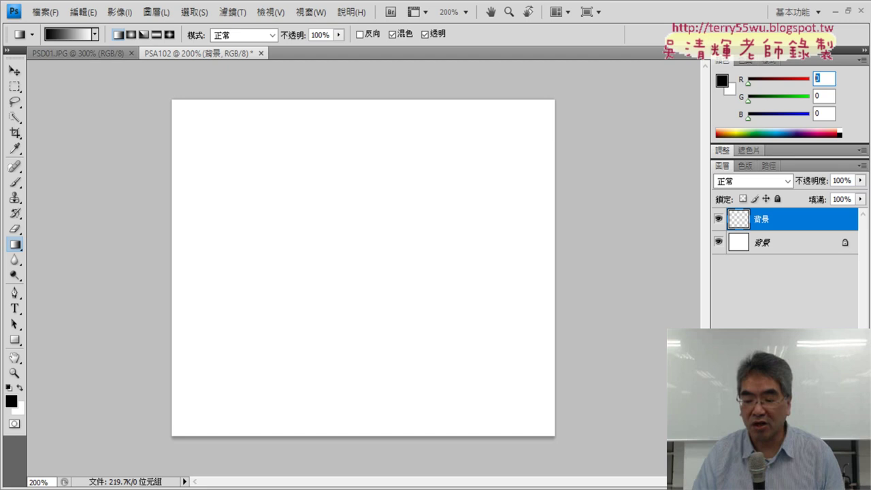
{"action": "type", "text": "237"}
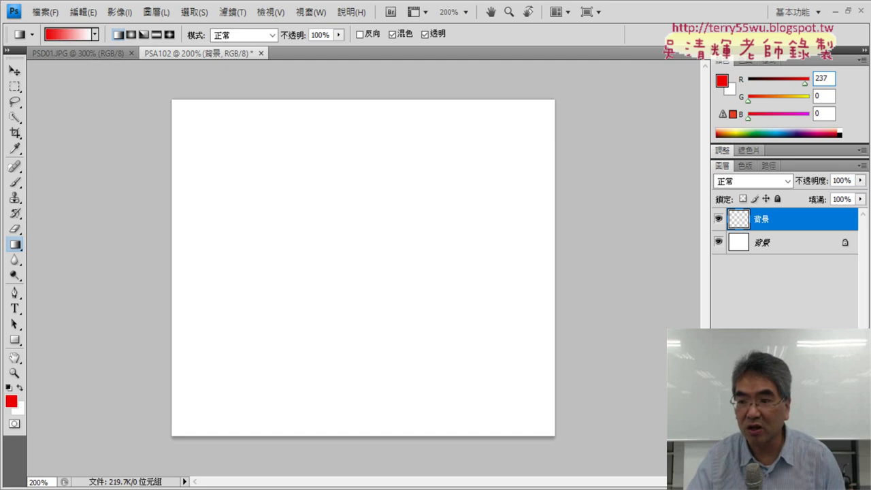
{"action": "key", "text": "Tab"}
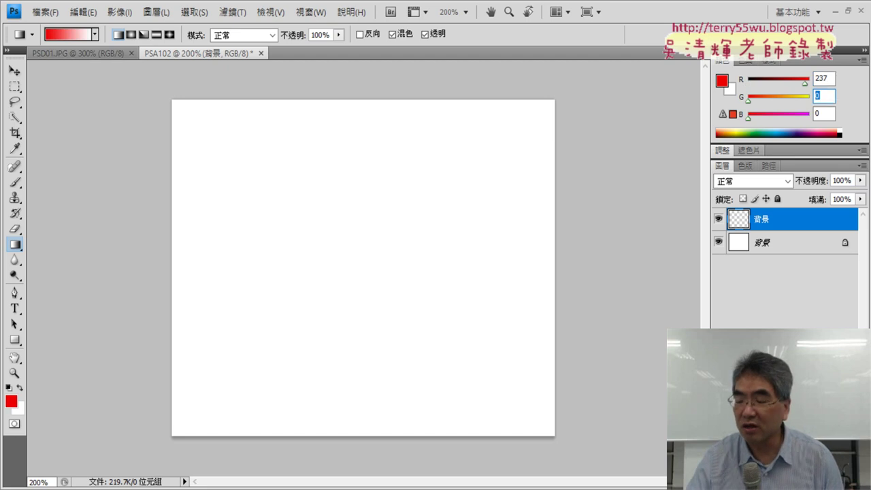
{"action": "type", "text": "27"}
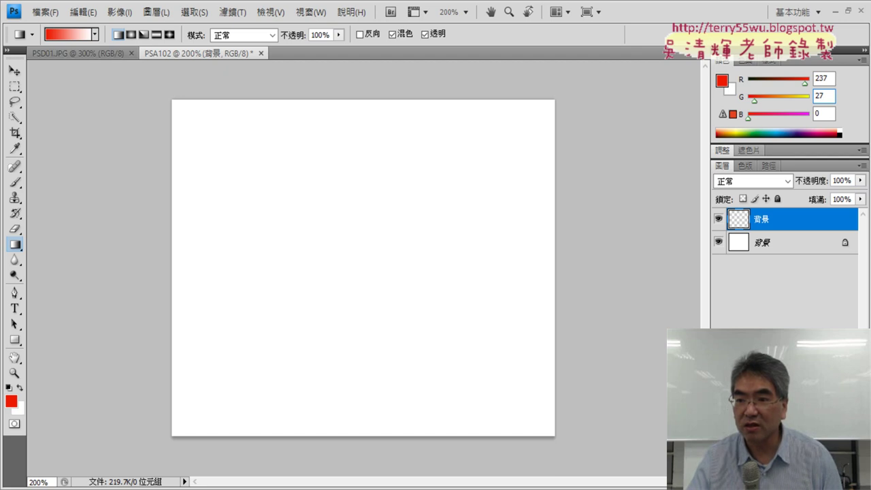
{"action": "key", "text": "Tab"}
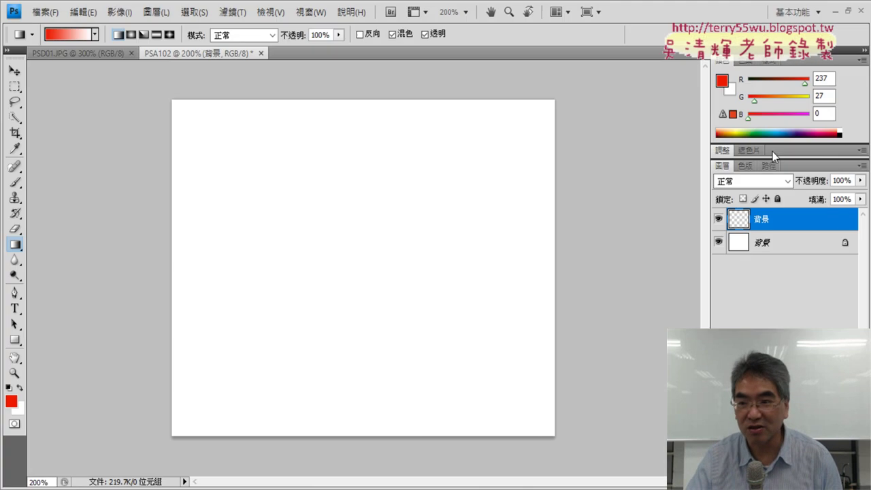
{"action": "double_click", "coordinate": [825, 113]}
{"action": "type", "text": "60"}
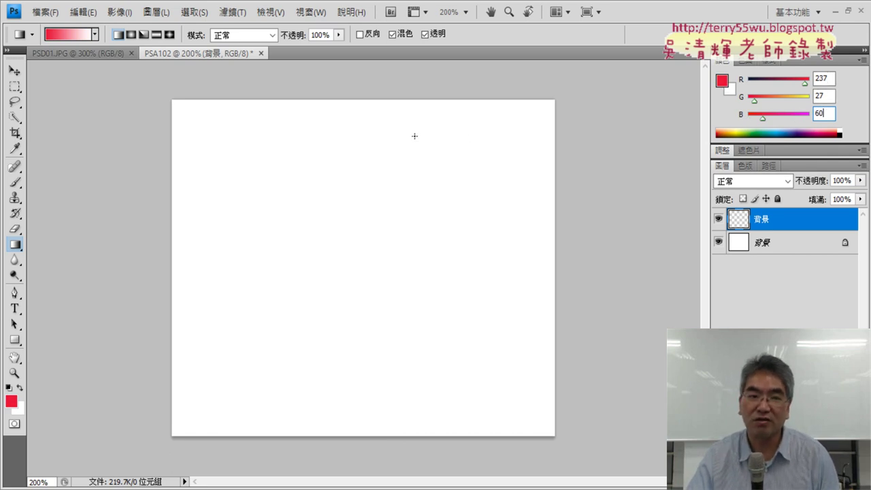
{"action": "left_click", "coordinate": [96, 34]}
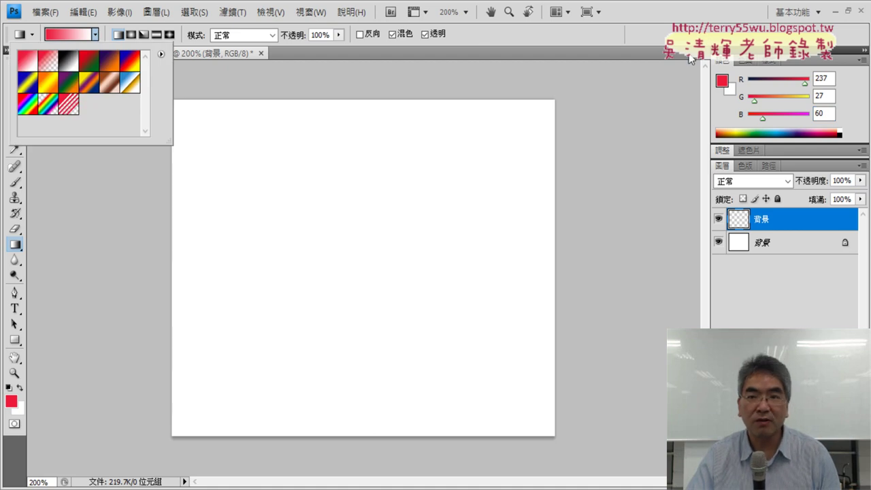
Drag a red-to-white gradient left to right across the 背景 layer's canvas
{"action": "left_click", "coordinate": [282, 45]}
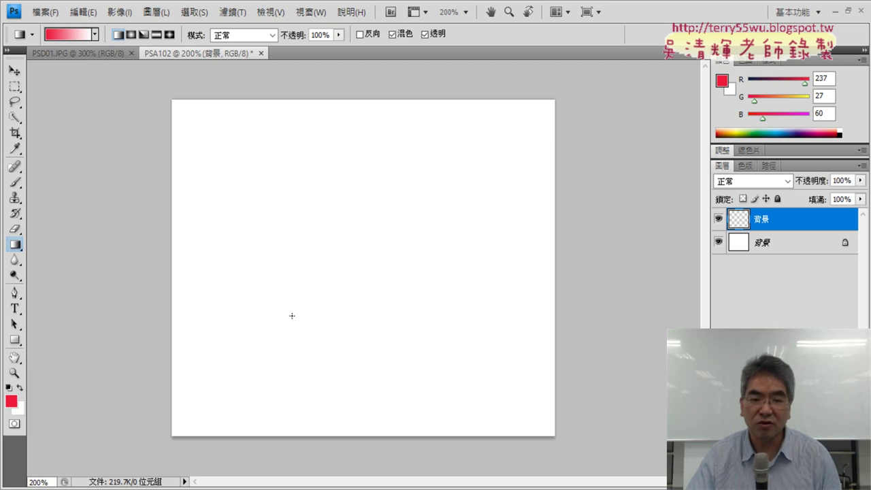
{"action": "left_click_drag", "start_coordinate": [200, 280], "coordinate": [504, 281]}
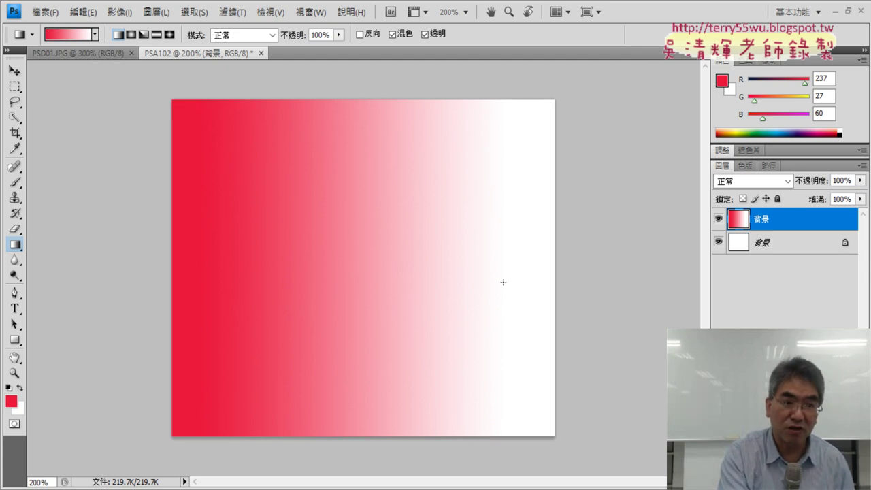
{"action": "left_click", "coordinate": [90, 14]}
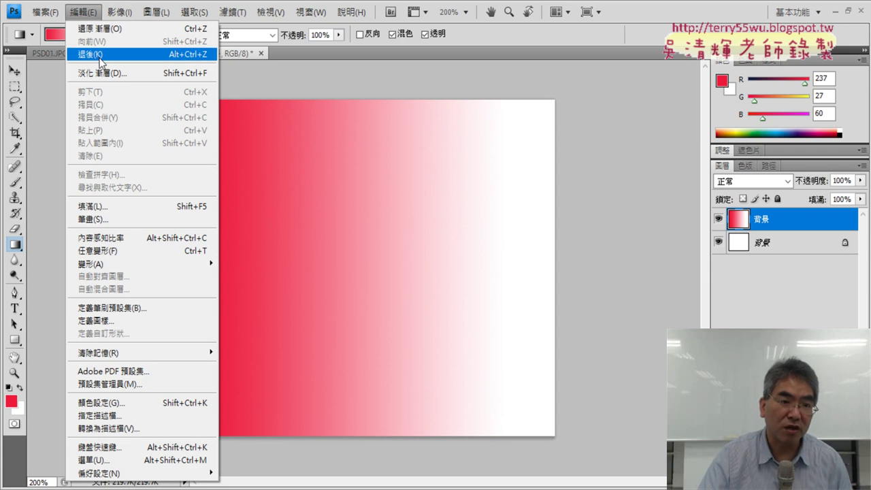
Undo the sideways gradient and redraw it from the canvas top toward the bottom
{"action": "left_click", "coordinate": [115, 28]}
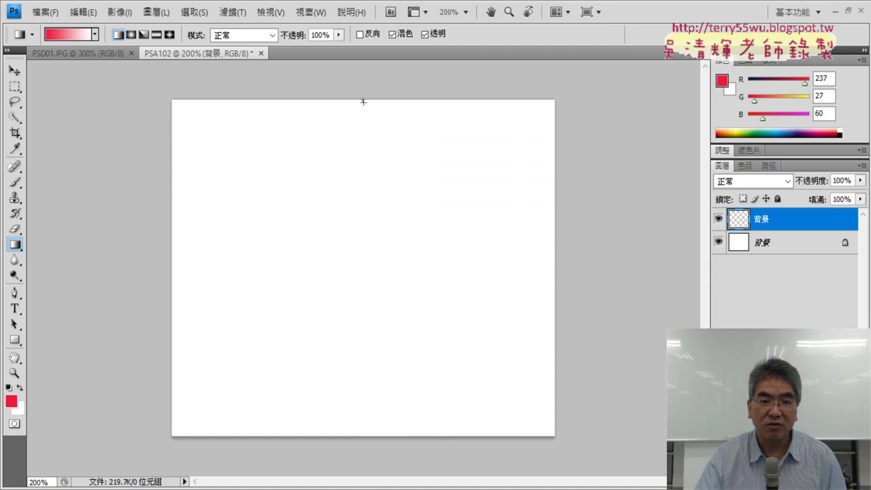
{"action": "left_click_drag", "start_coordinate": [363, 101], "coordinate": [360, 305]}
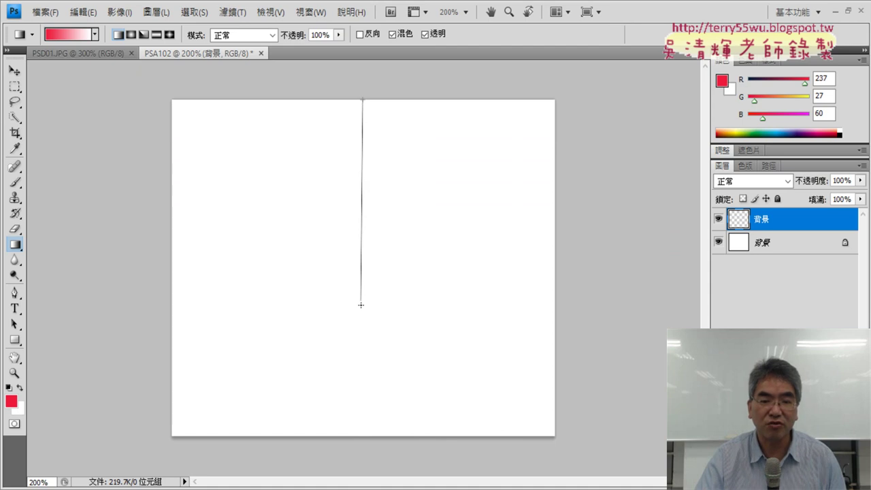
{"action": "mouse_move", "coordinate": [360, 305]}
{"action": "left_mouse_down"}
{"action": "mouse_move", "coordinate": [363, 435]}
{"action": "mouse_move", "coordinate": [363, 361]}
{"action": "mouse_move", "coordinate": [361, 385]}
{"action": "left_mouse_up"}
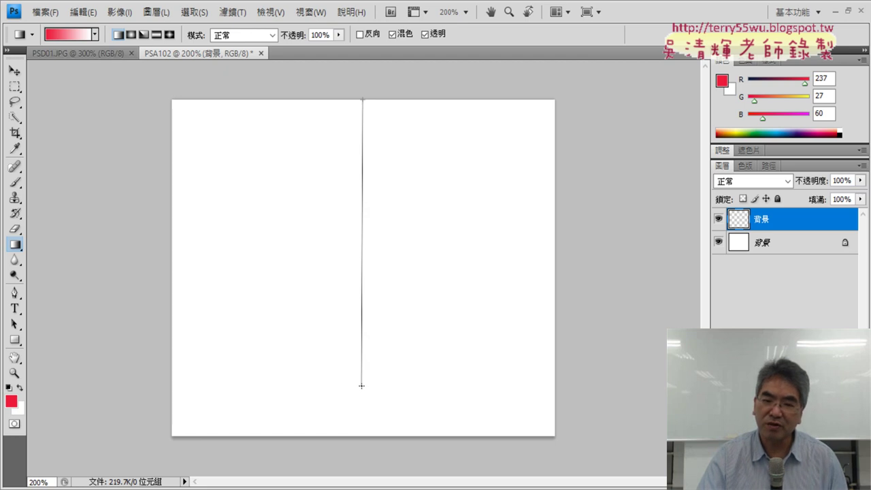
{"action": "left_click_drag", "start_coordinate": [362, 385], "coordinate": [328, 381]}
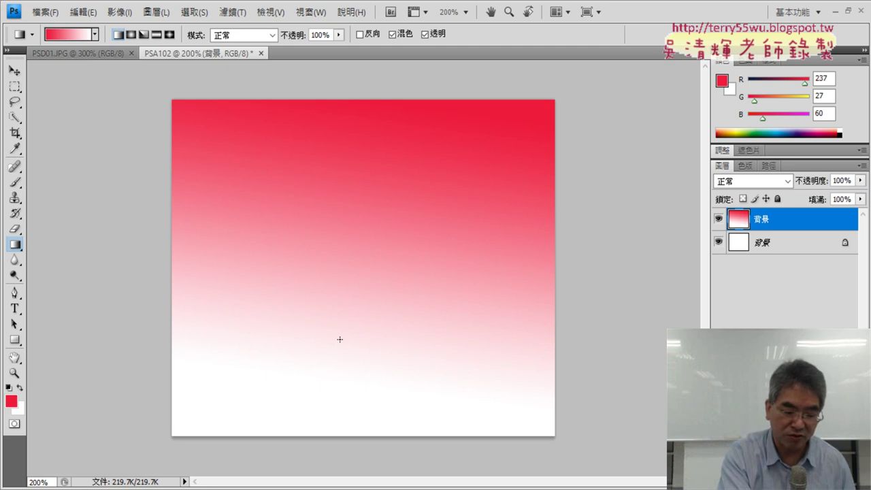
Undo the slanted gradient and redraw it straight down from top edge to near the bottom
{"action": "key", "text": "ctrl+z"}
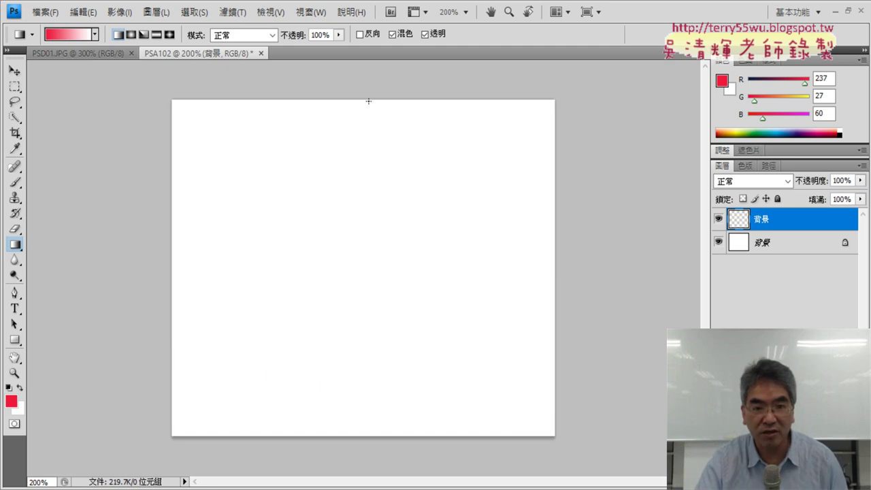
{"action": "left_click_drag", "start_coordinate": [368, 100], "coordinate": [367, 389]}
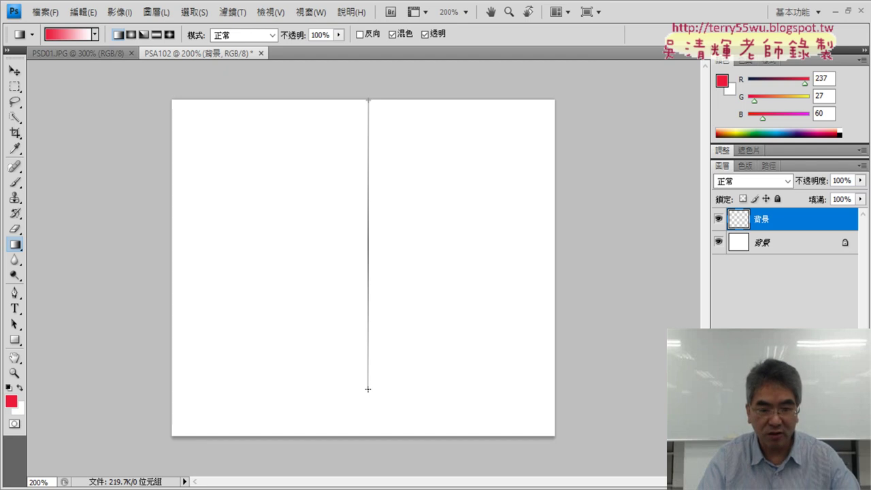
{"action": "left_click_drag", "start_coordinate": [367, 389], "coordinate": [367, 389]}
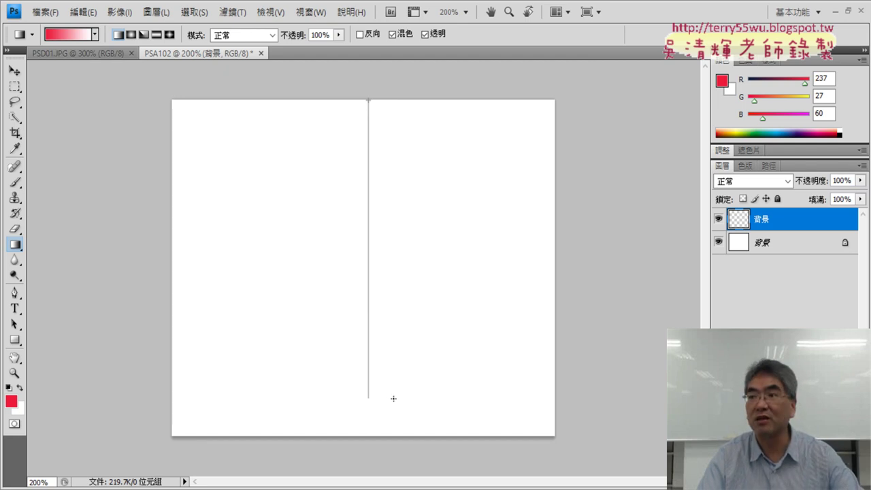
{"action": "left_click_drag", "start_coordinate": [360, 396], "coordinate": [374, 395]}
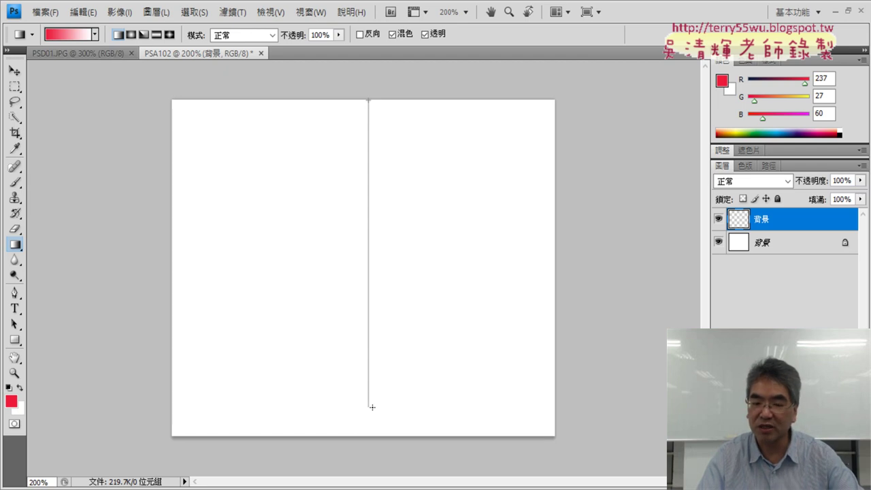
{"action": "left_click_drag", "start_coordinate": [372, 407], "coordinate": [372, 407]}
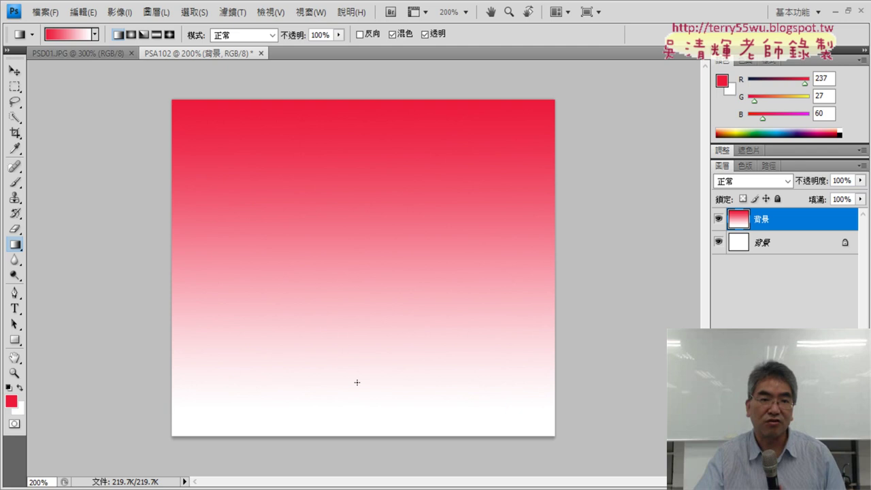
{"action": "left_click", "coordinate": [45, 11]}
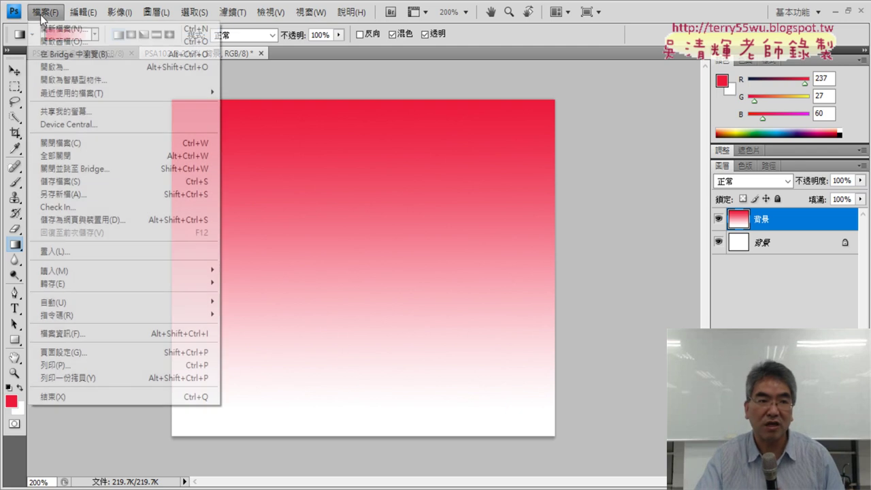
{"action": "left_click", "coordinate": [54, 24]}
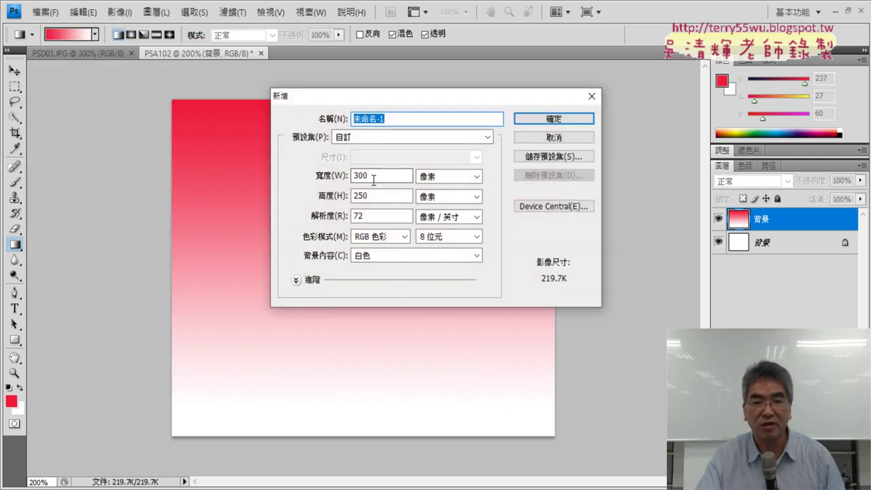
{"action": "left_click", "coordinate": [573, 136]}
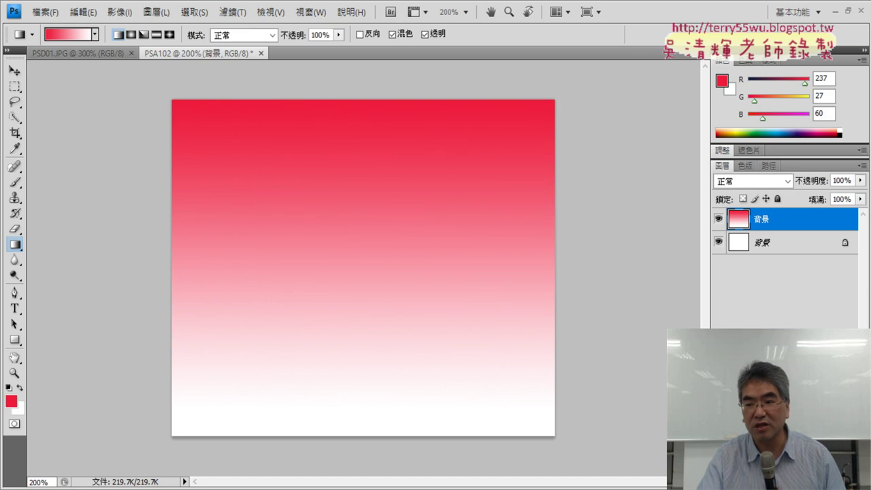
{"action": "left_click", "coordinate": [746, 166]}
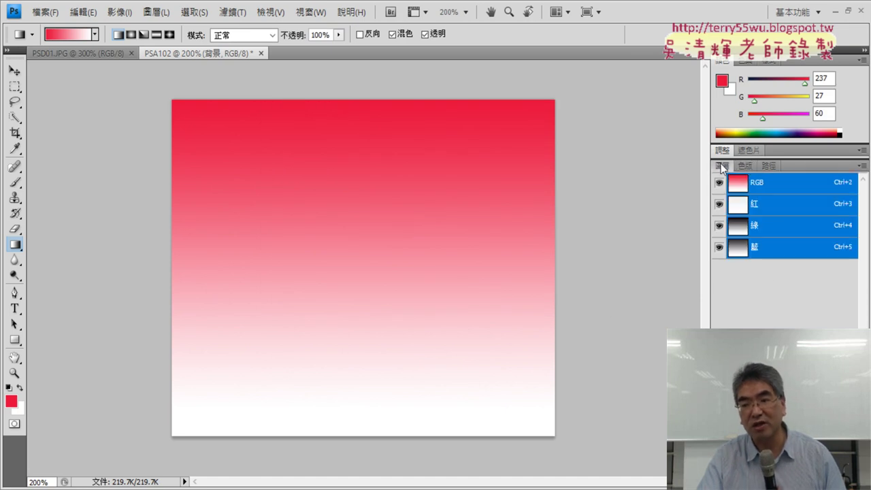
{"action": "left_click", "coordinate": [721, 166]}
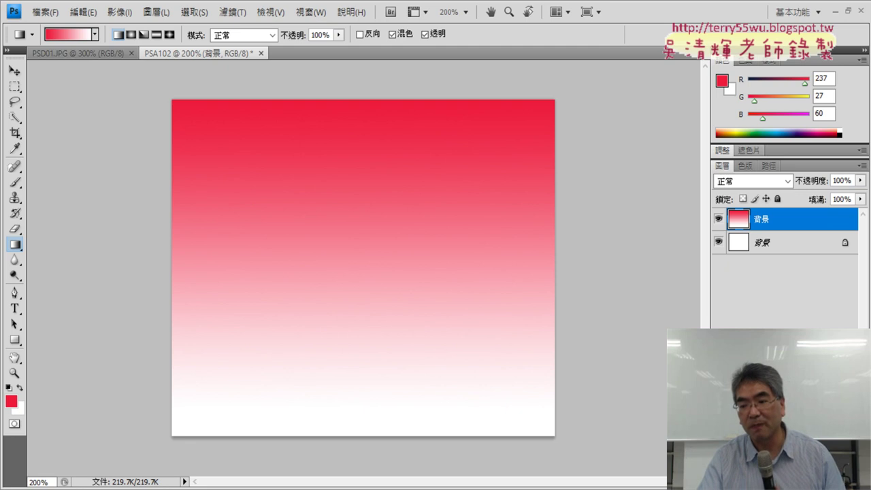